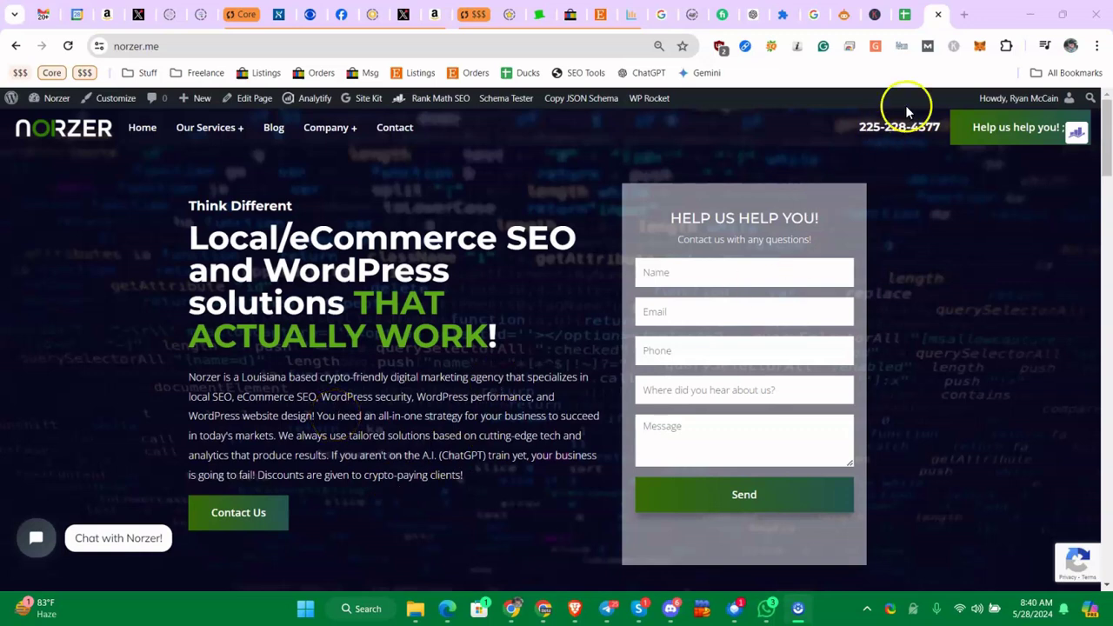
Search Google for 'site:homedepot.com lawn mowers' in a new Chrome tab.
left_click(963, 14)
type("si")
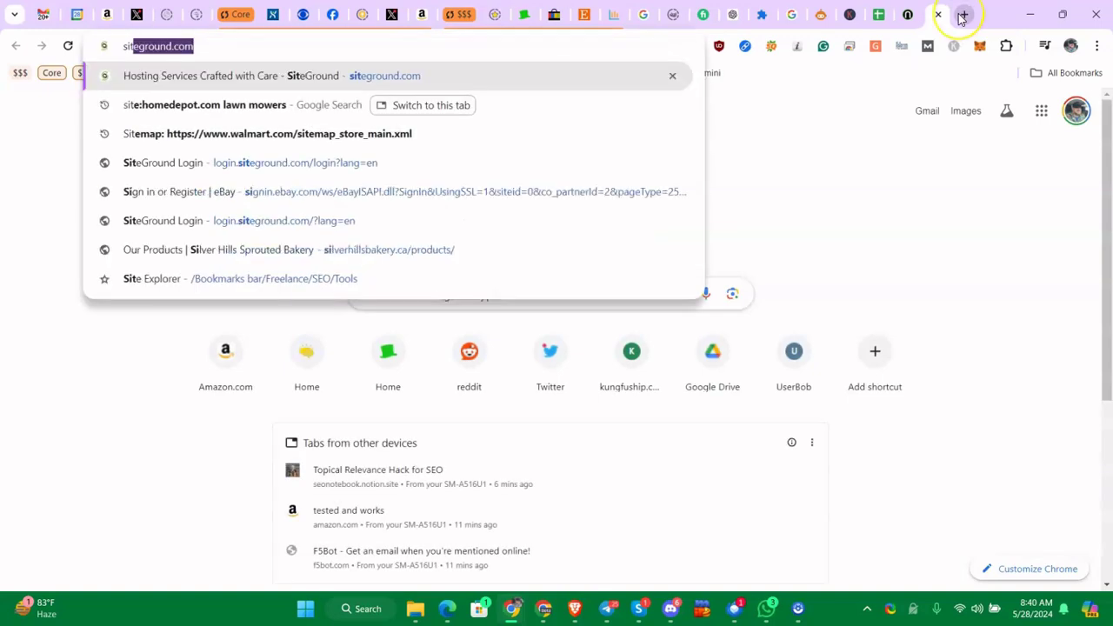
type("te")
key("BackSpace")
key("BackSpace")
key("BackSpace")
key("BackSpace")
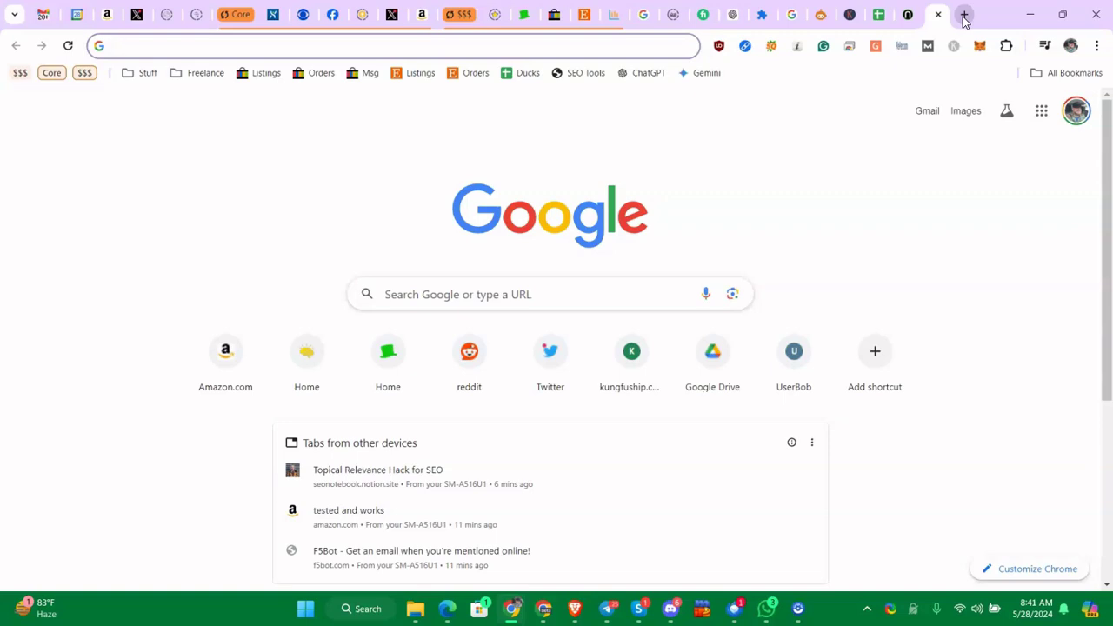
type("site:")
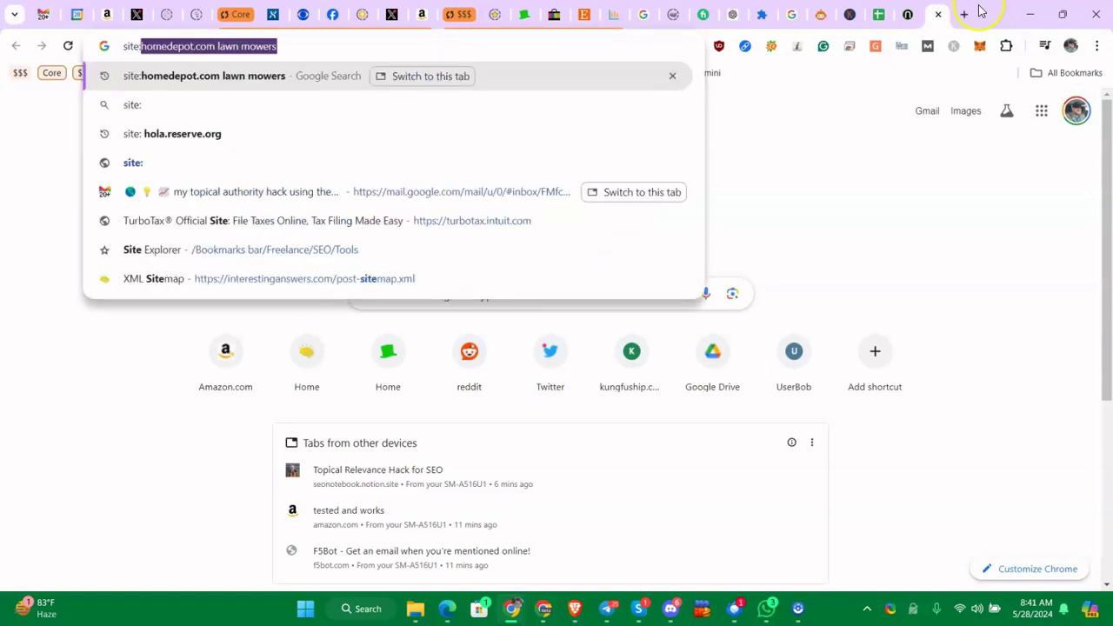
type("homedepo")
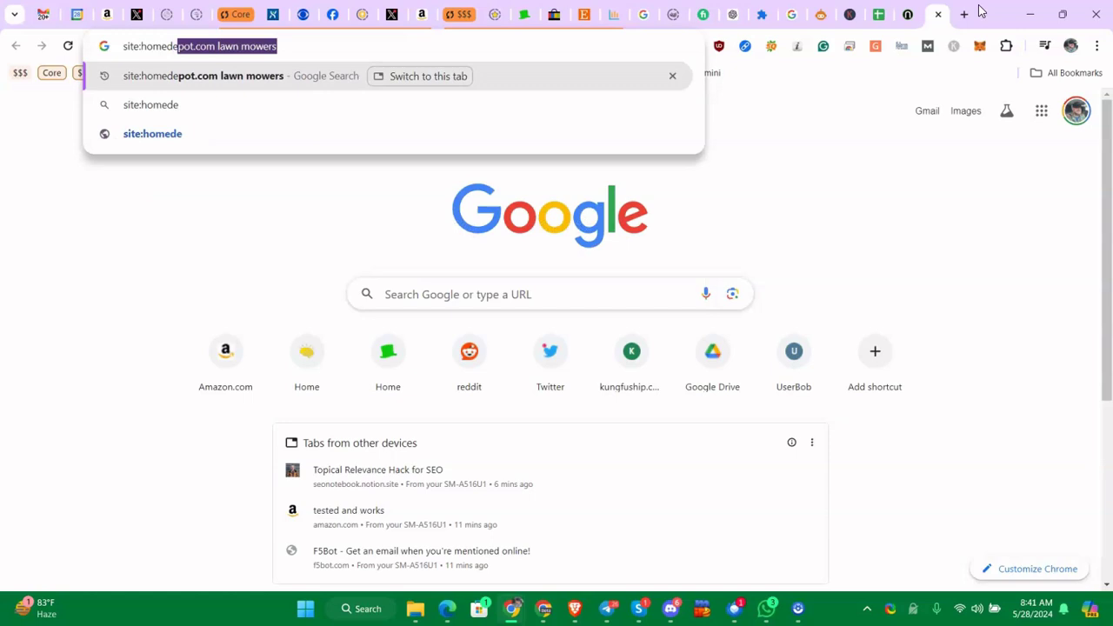
key("End")
key("BackSpace")
key("BackSpace")
key("BackSpace")
key("BackSpace")
key("BackSpace")
key("BackSpace")
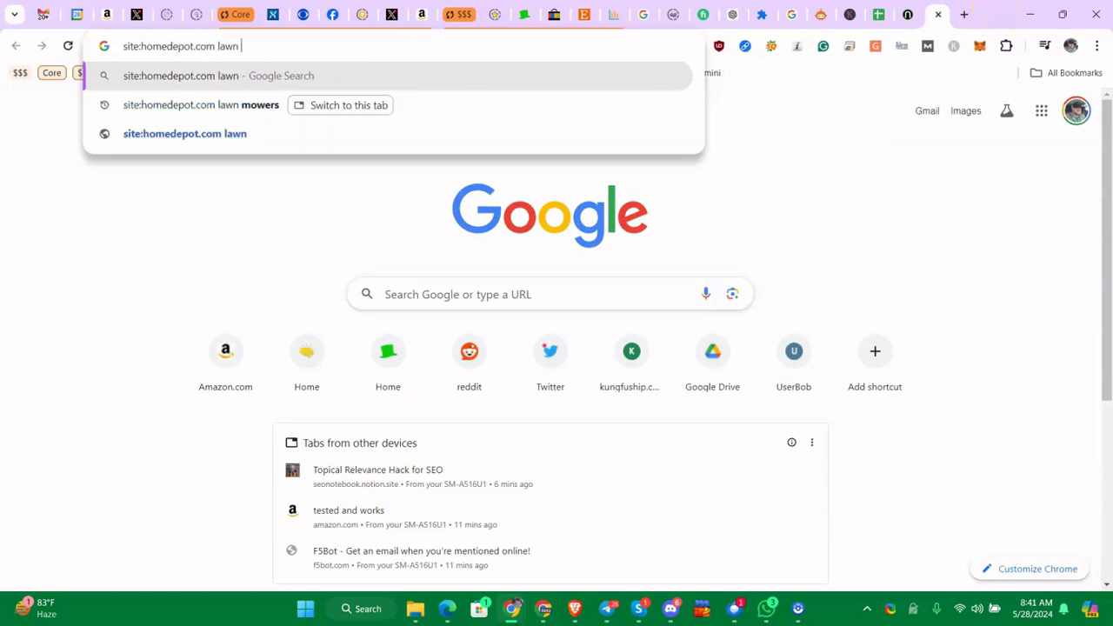
key("BackSpace")
key("BackSpace")
key("BackSpace")
key("BackSpace")
key("BackSpace")
type("l")
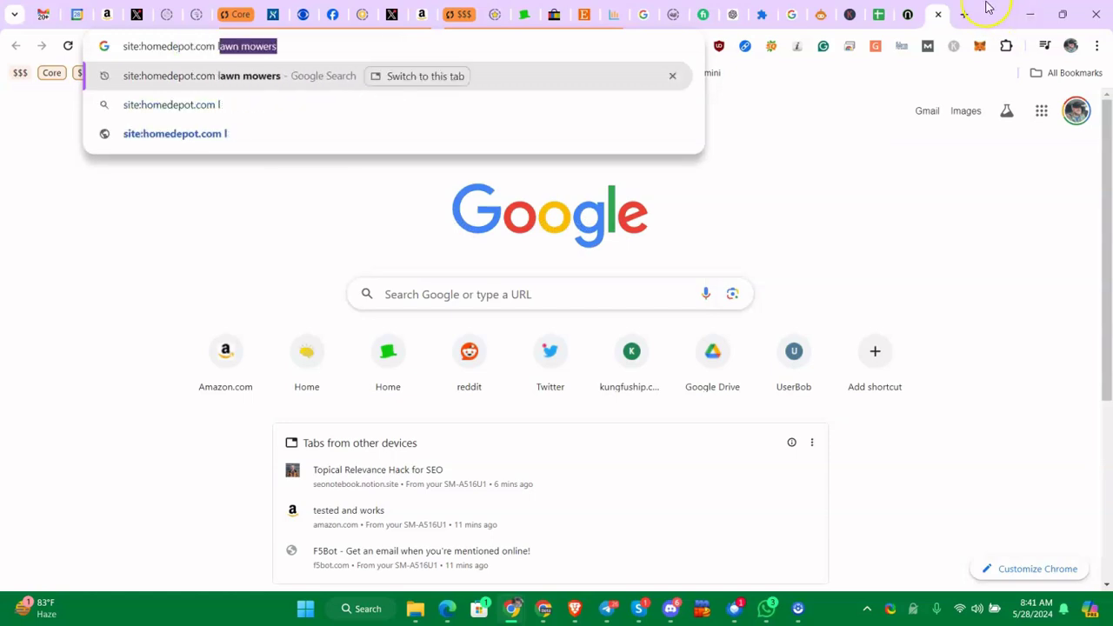
type("awm")
key("BackSpace")
type("n")
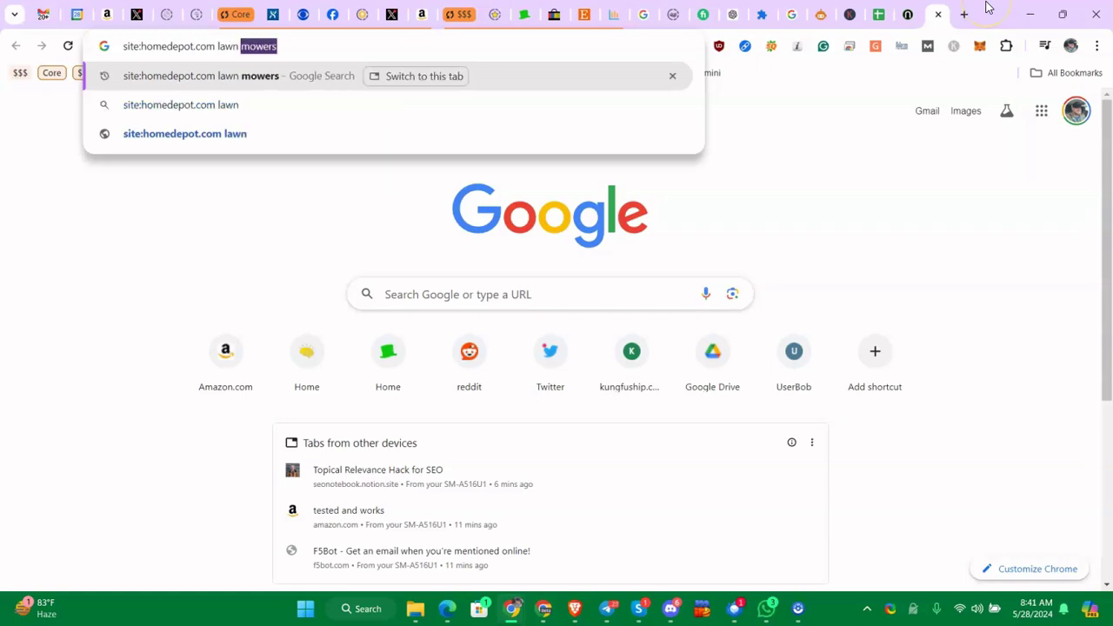
type(" mowers")
key("Return")
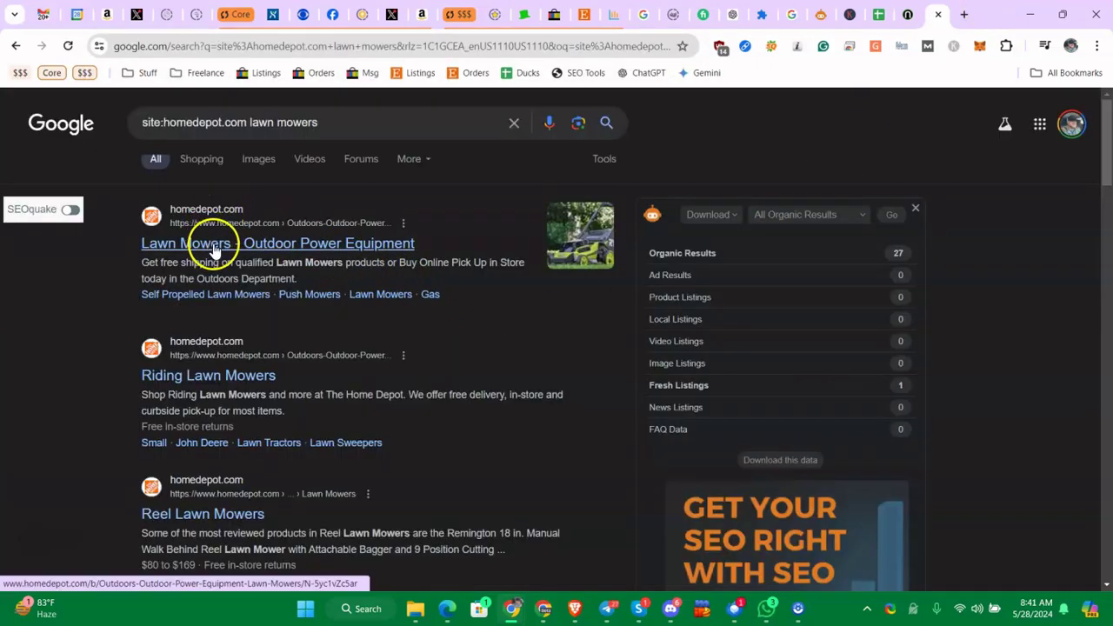
Highlight the 'lawn mowers' and site: parts of the search query.
scroll(216, 238, "down", 1)
scroll(235, 231, "up", 1)
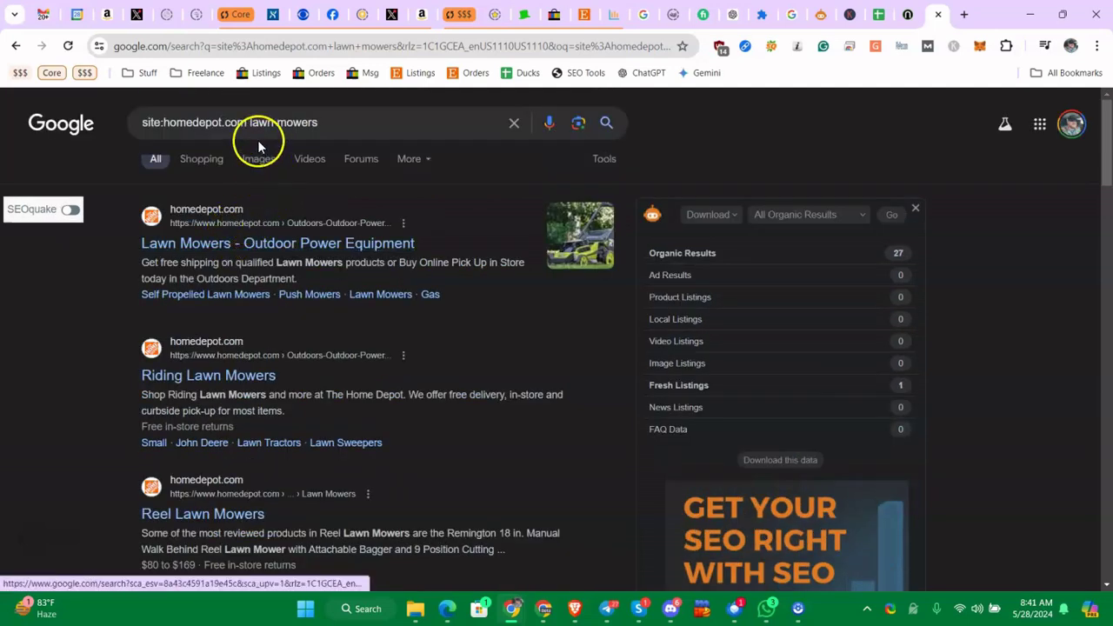
left_click_drag(249, 122, 320, 125)
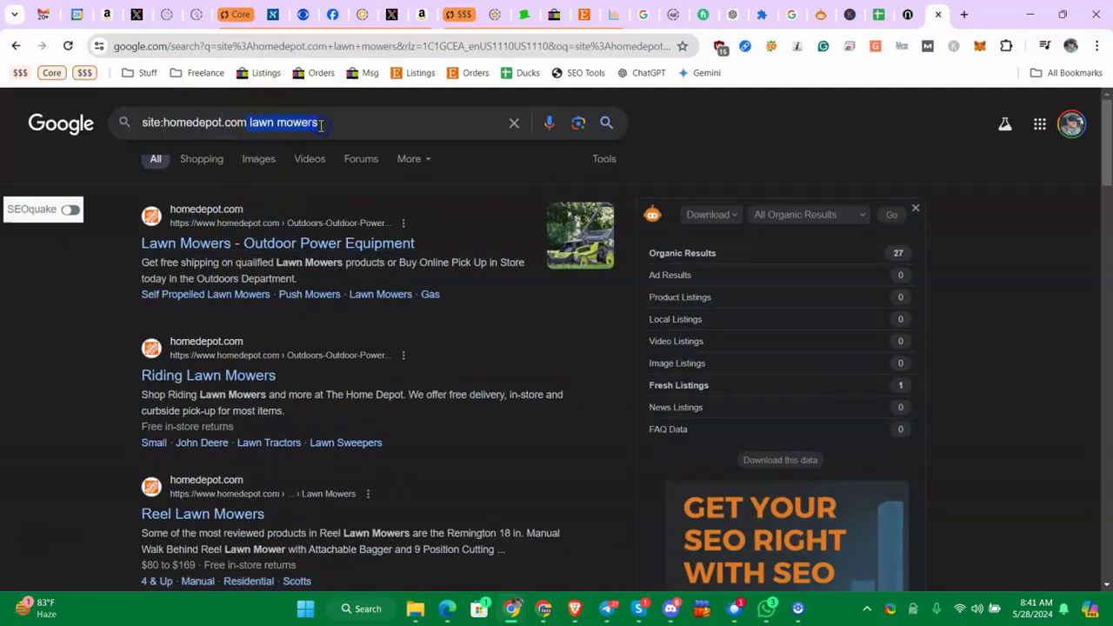
left_click_drag(176, 122, 273, 122)
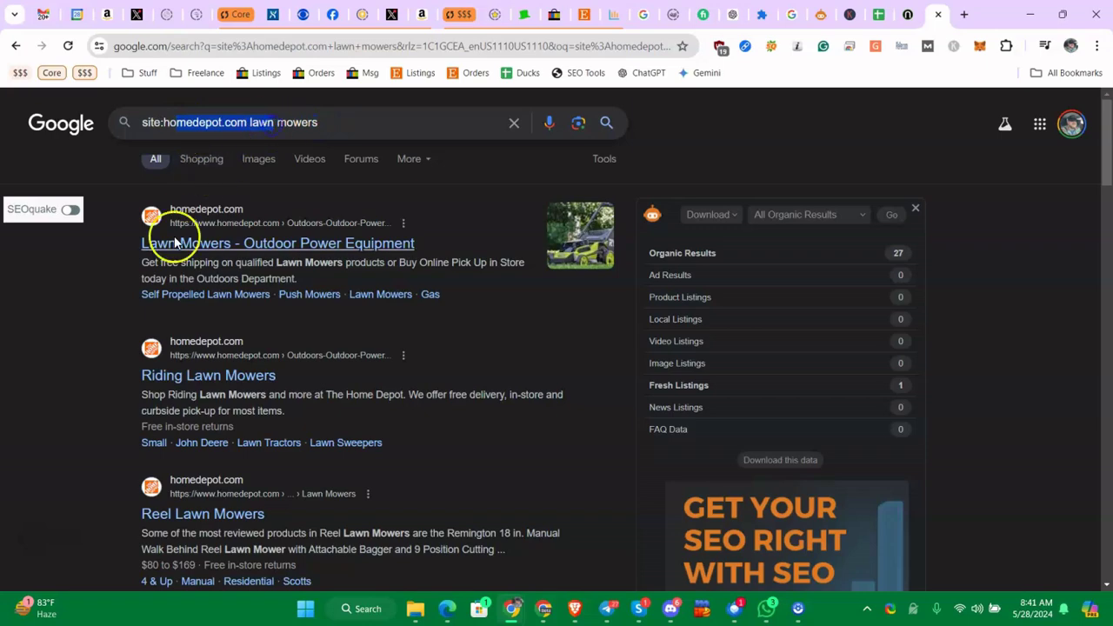
scroll(287, 126, "down", 2)
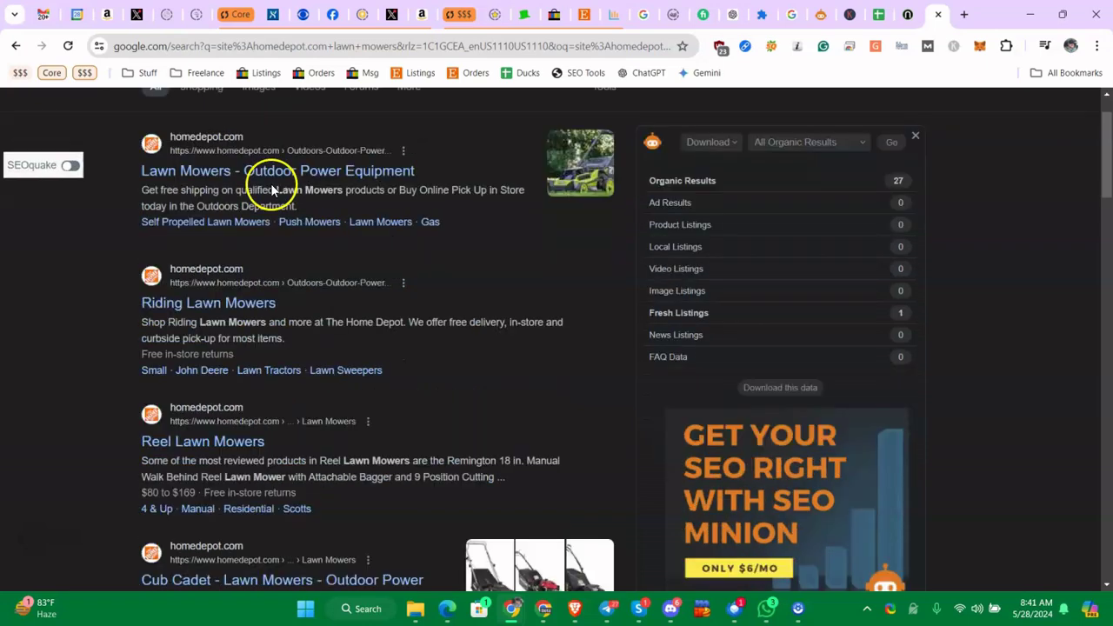
scroll(281, 179, "down", 2)
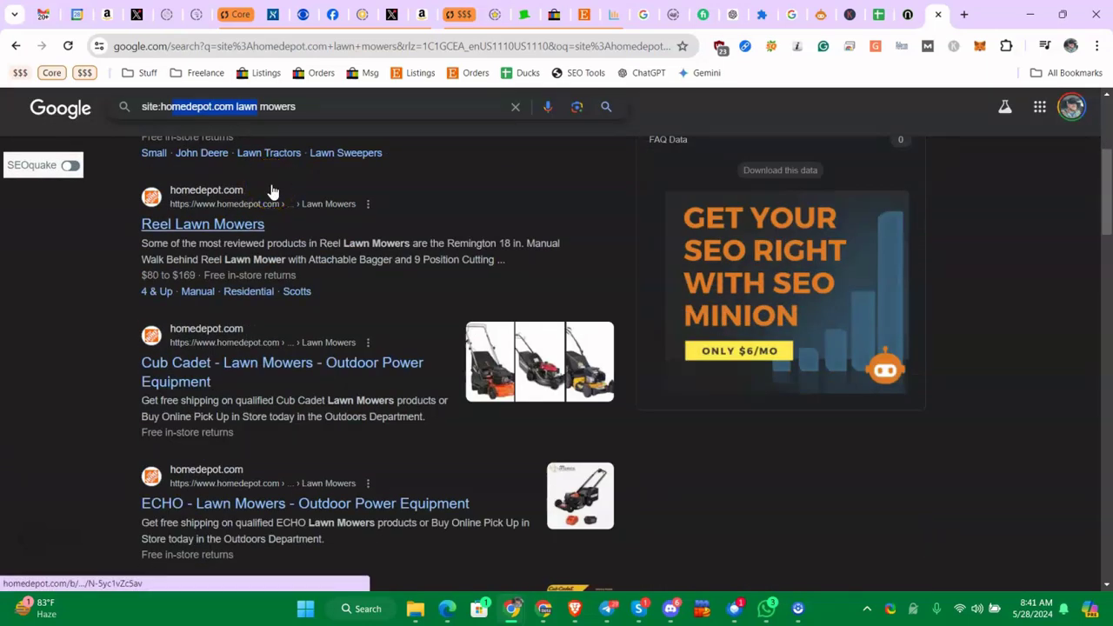
scroll(355, 350, "up", 2)
scroll(729, 216, "up", 2)
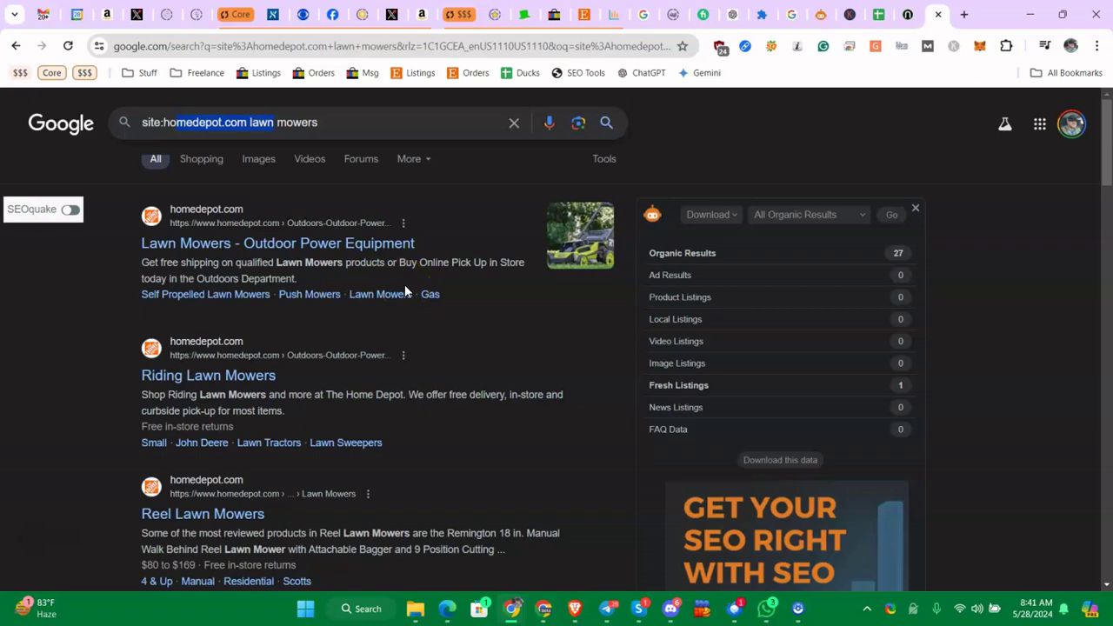
Select the text of the top Home Depot result listings, then open a blank tab.
left_click(141, 198)
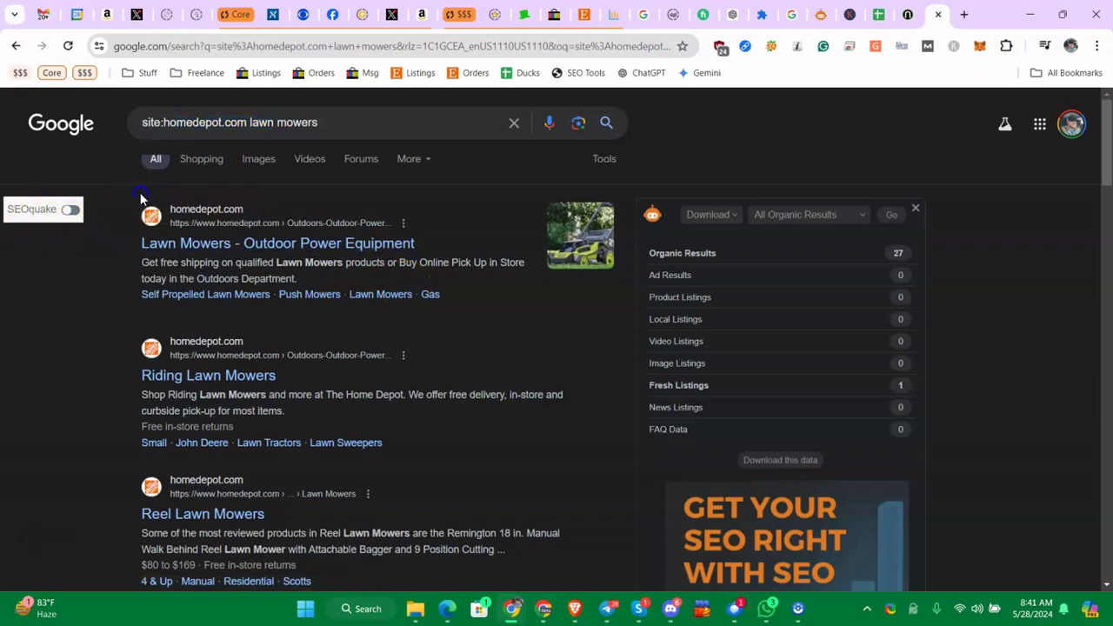
left_click_drag(141, 199, 179, 235)
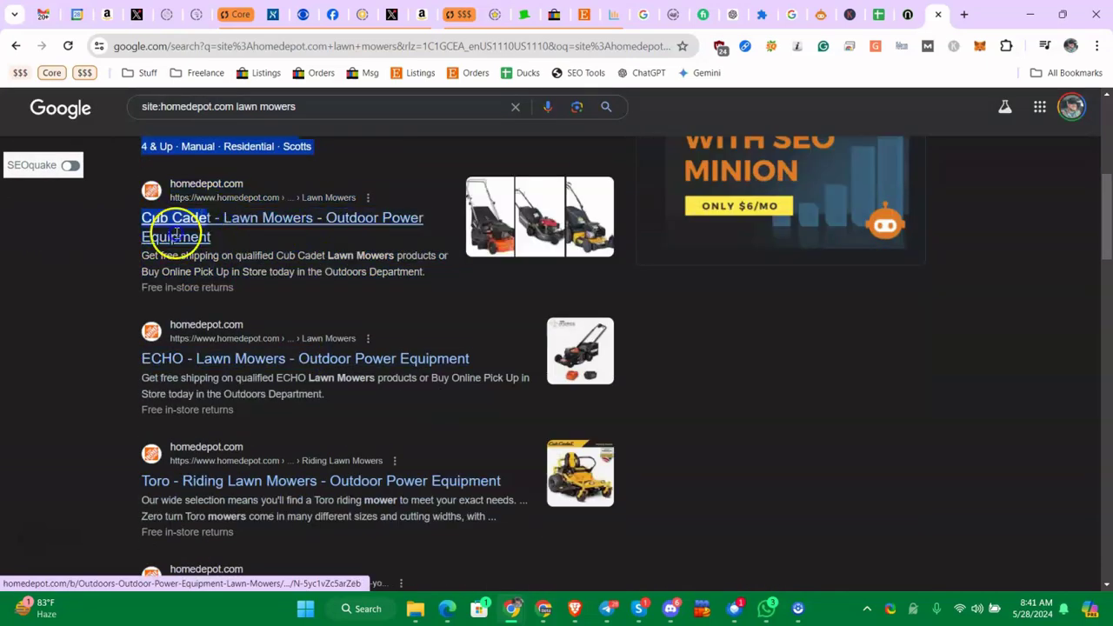
mouse_move(178, 234)
left_mouse_down()
mouse_move(289, 313)
mouse_move(368, 331)
mouse_move(518, 426)
left_mouse_up()
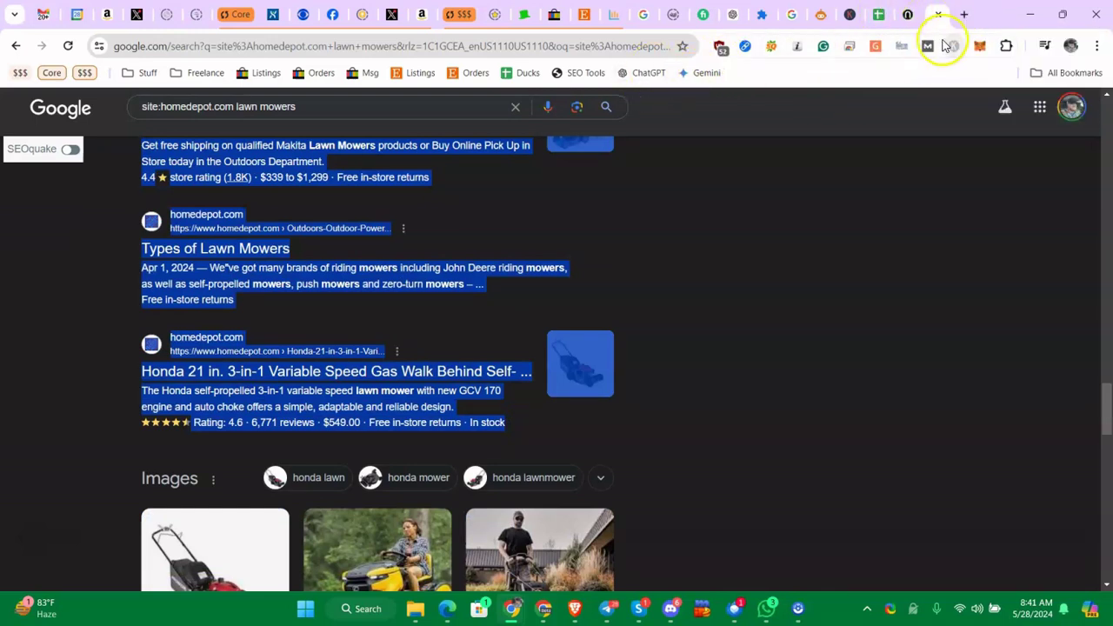
left_click(963, 14)
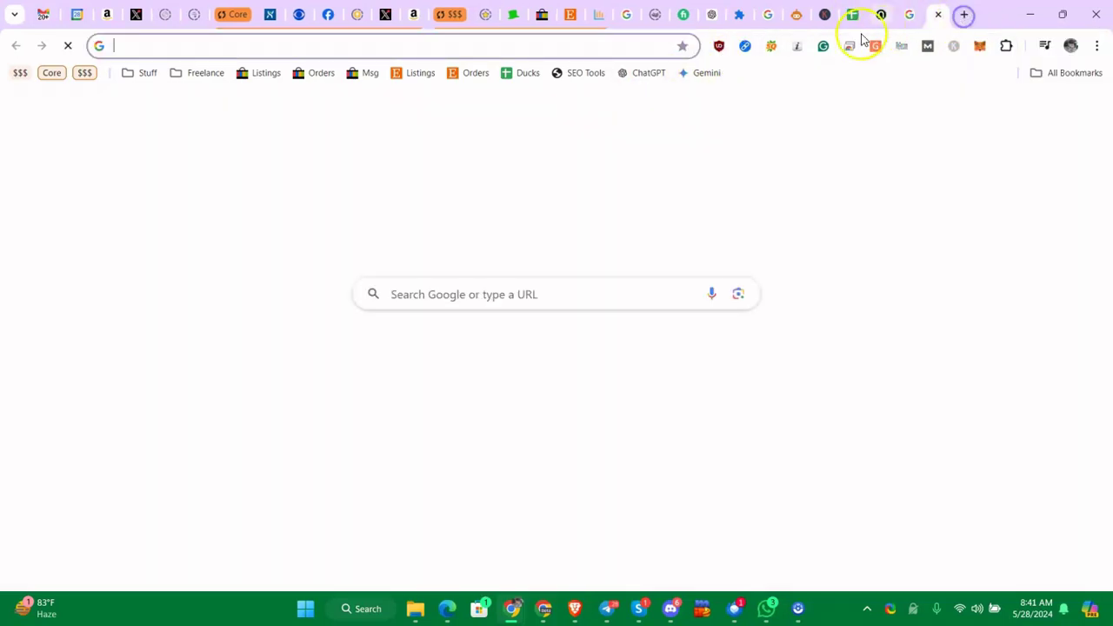
Draft a ChatGPT prompt requesting an SEO-optimized content framework from the SERP results.
left_click(629, 77)
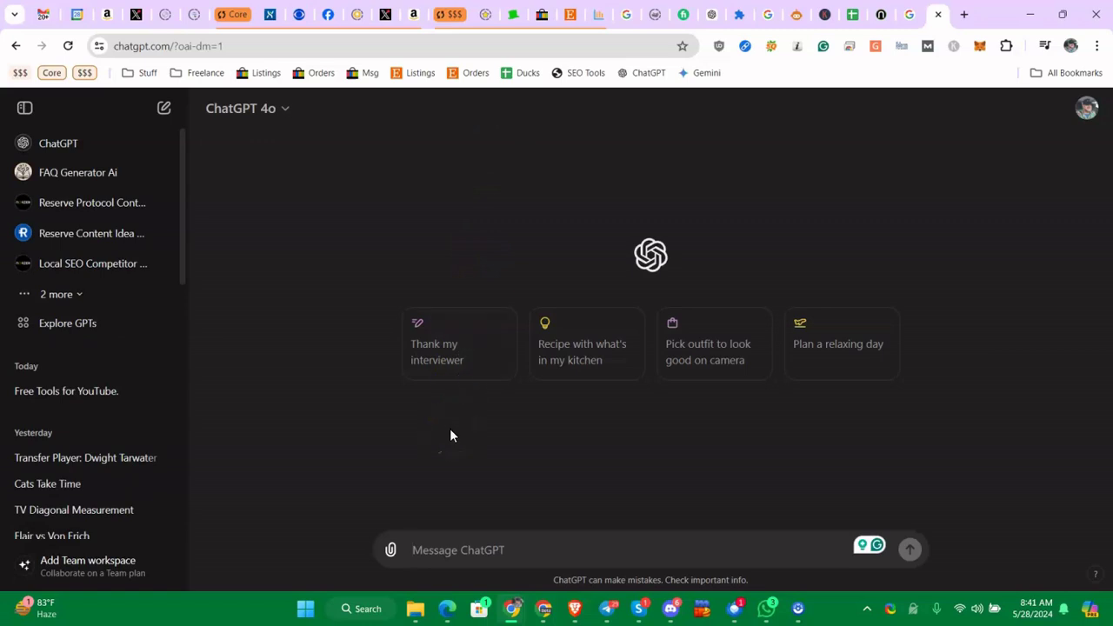
left_click(452, 512)
type("bas")
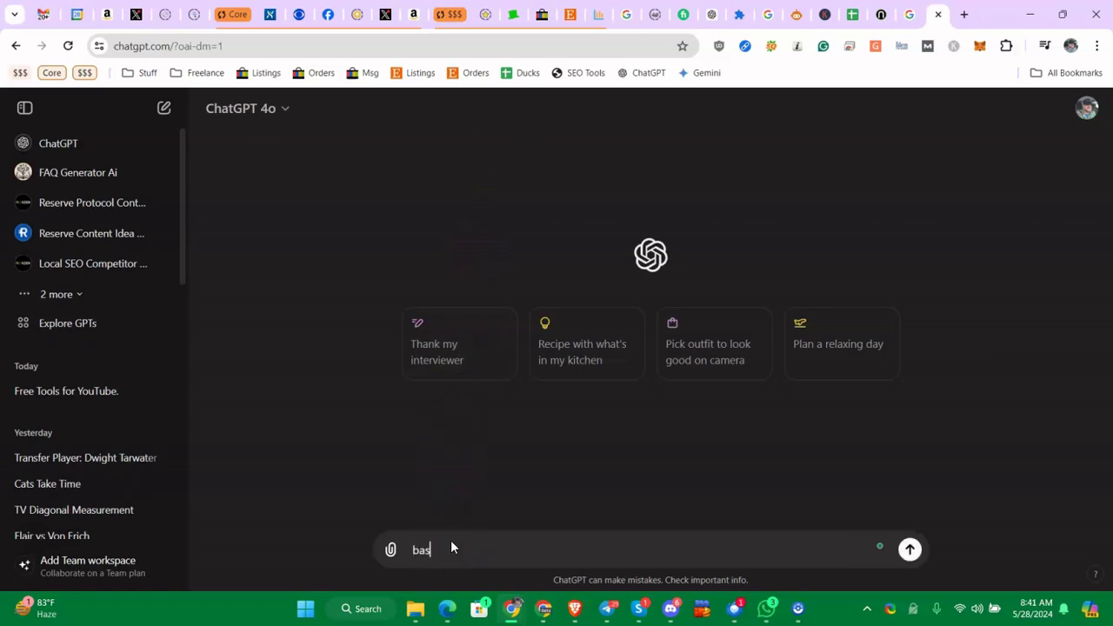
type("d on")
key("BackSpace")
key("BackSpace")
type("SER")
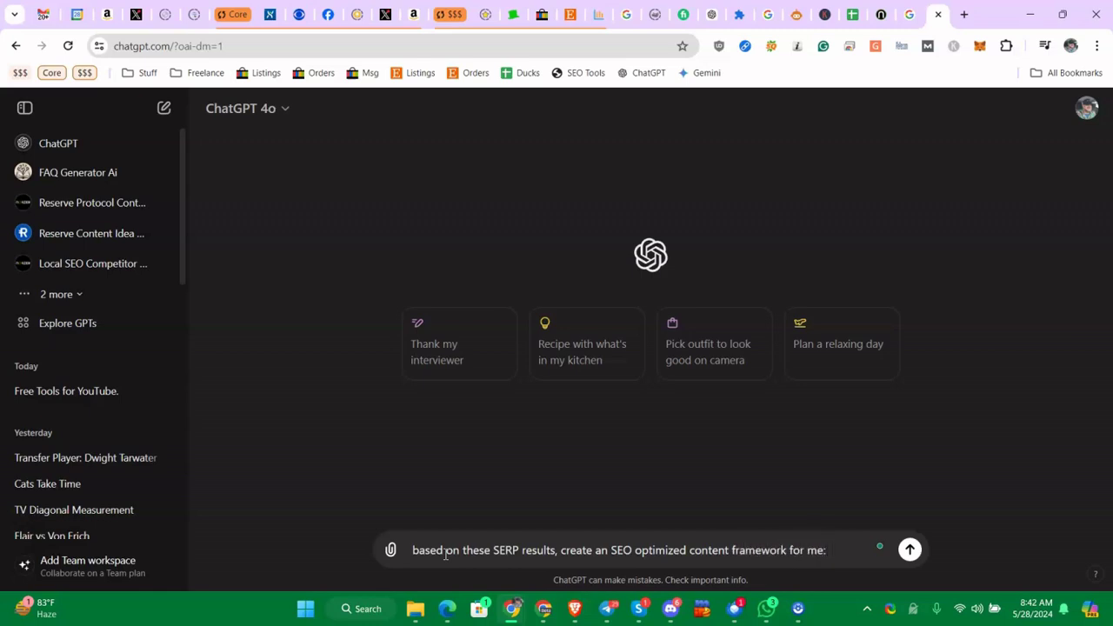
key("ctrl+v")
left_click(459, 561)
key("Return")
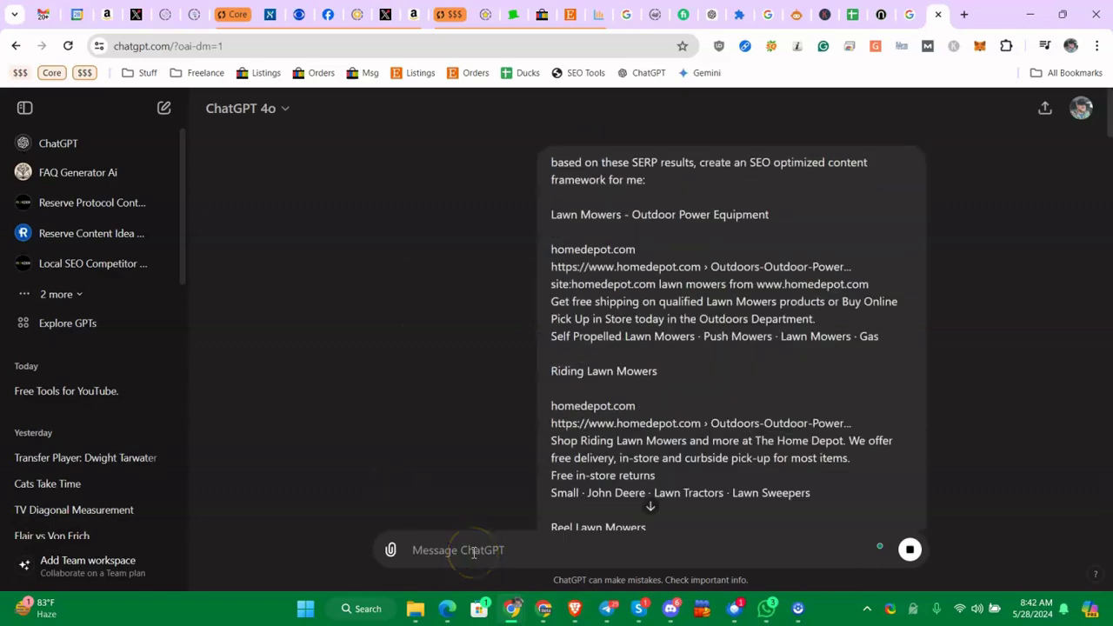
scroll(598, 263, "down", 5)
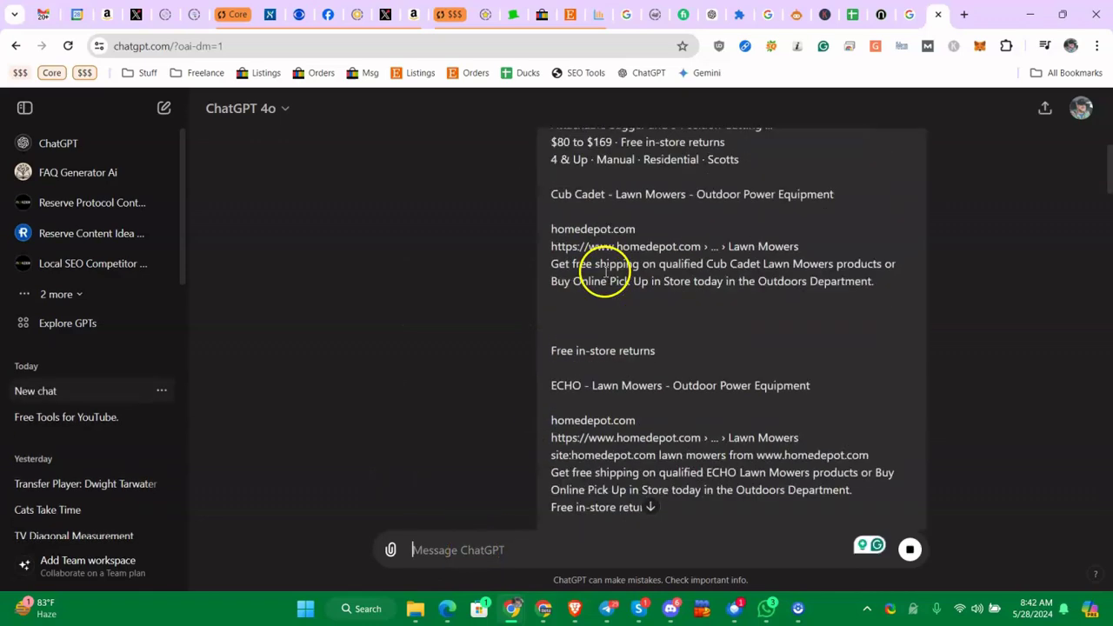
scroll(598, 266, "down", 5)
scroll(600, 267, "down", 5)
scroll(609, 266, "down", 5)
scroll(603, 257, "down", 3)
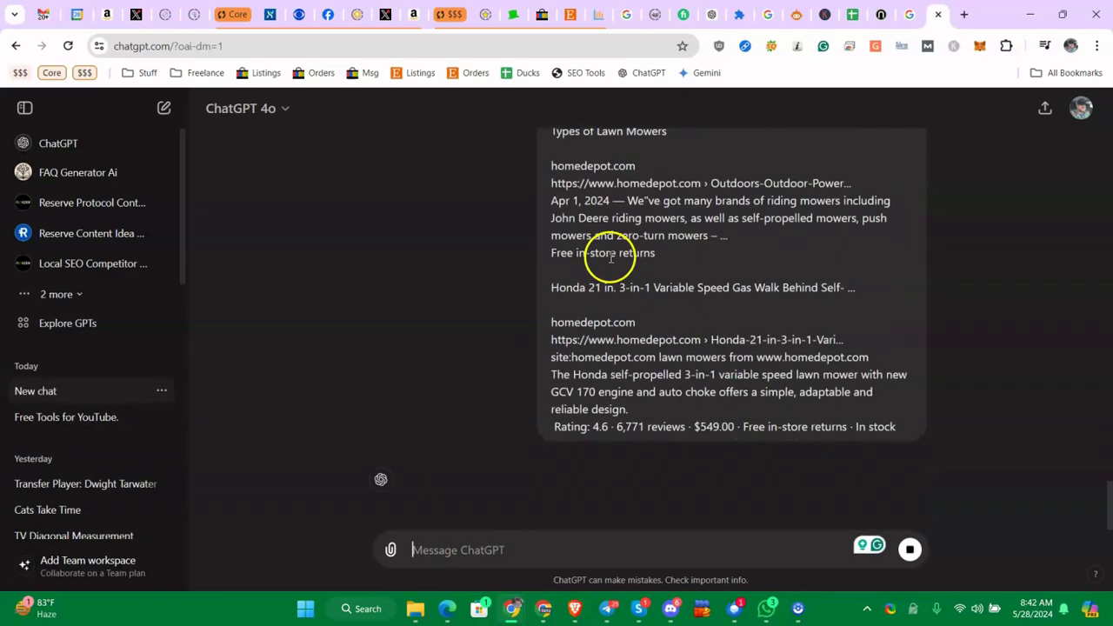
scroll(620, 252, "up", 3)
scroll(620, 253, "up", 2)
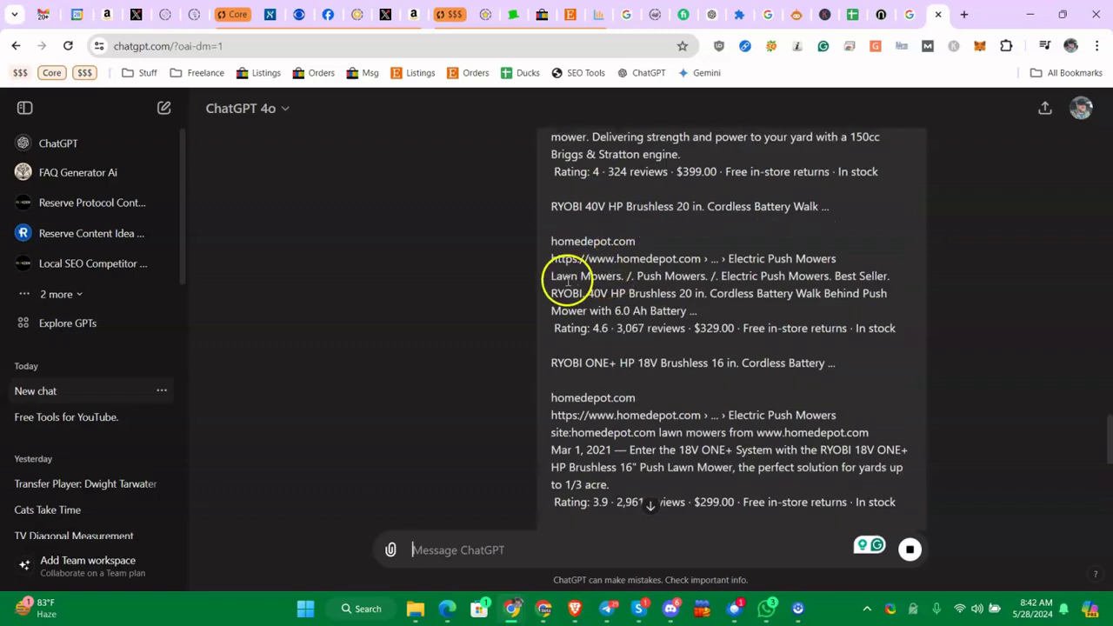
left_click_drag(570, 276, 600, 280)
left_click(613, 278)
left_click(709, 277)
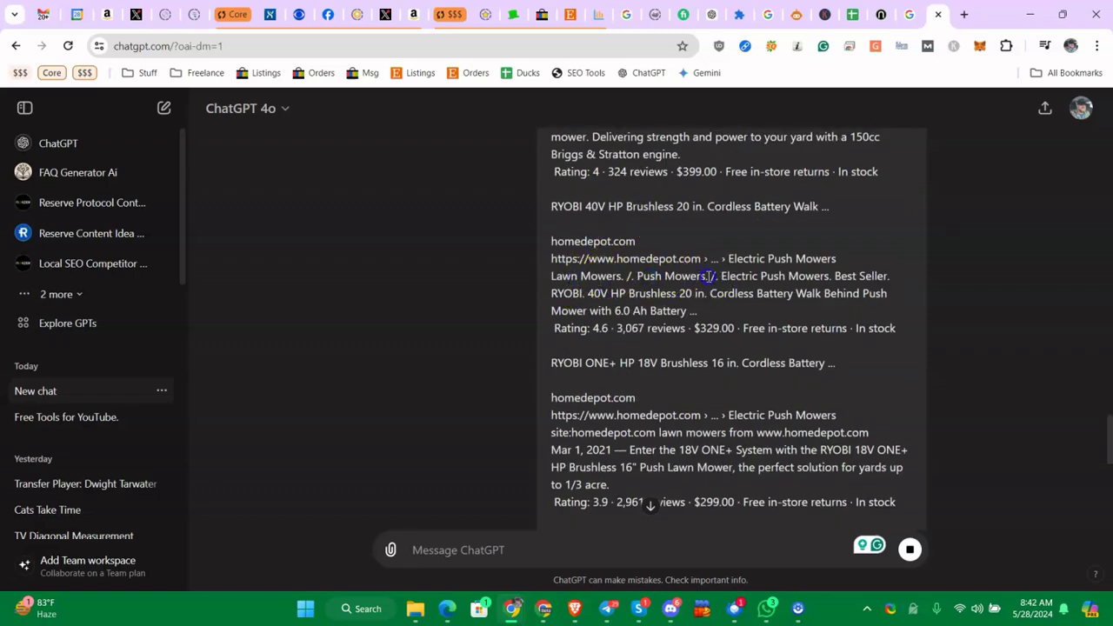
scroll(759, 278, "up", 1)
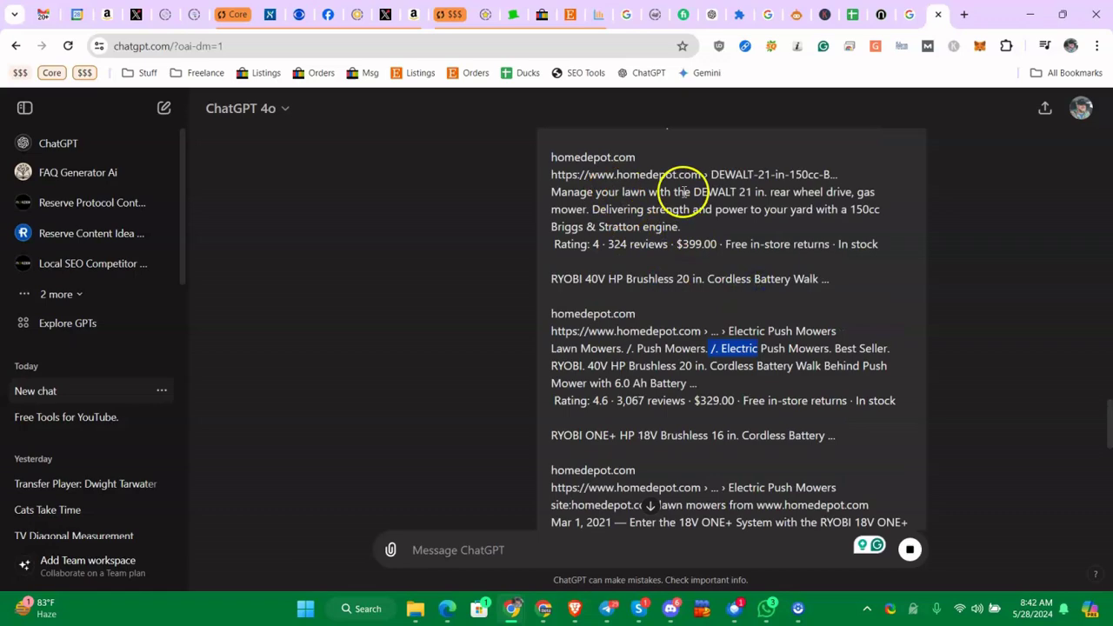
left_click(728, 194)
double_click(817, 192)
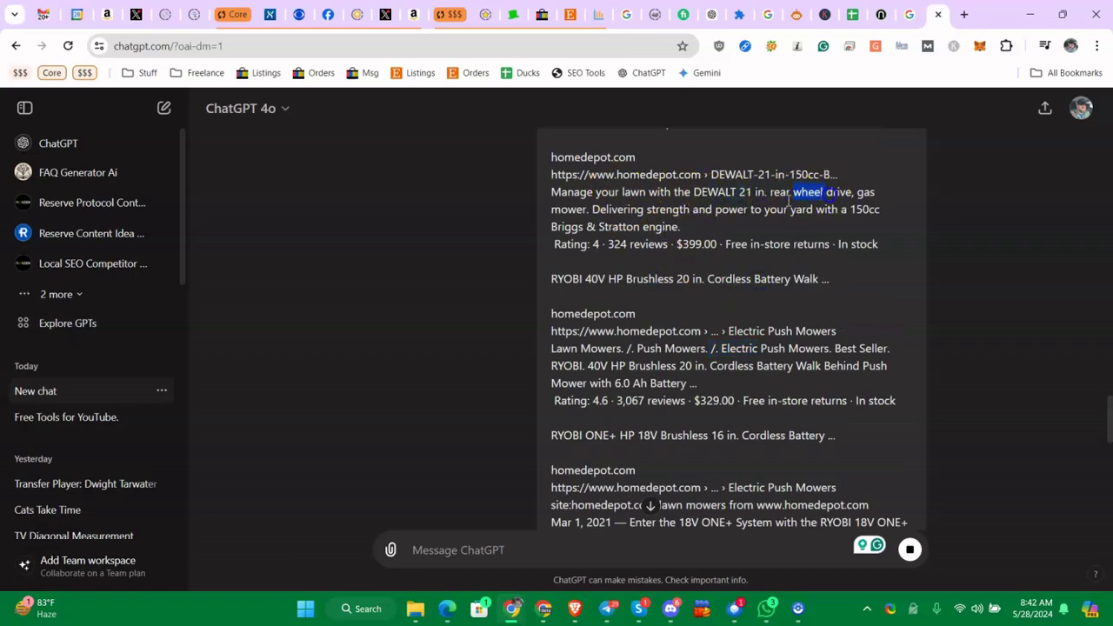
left_click(606, 208)
scroll(672, 206, "down", 10)
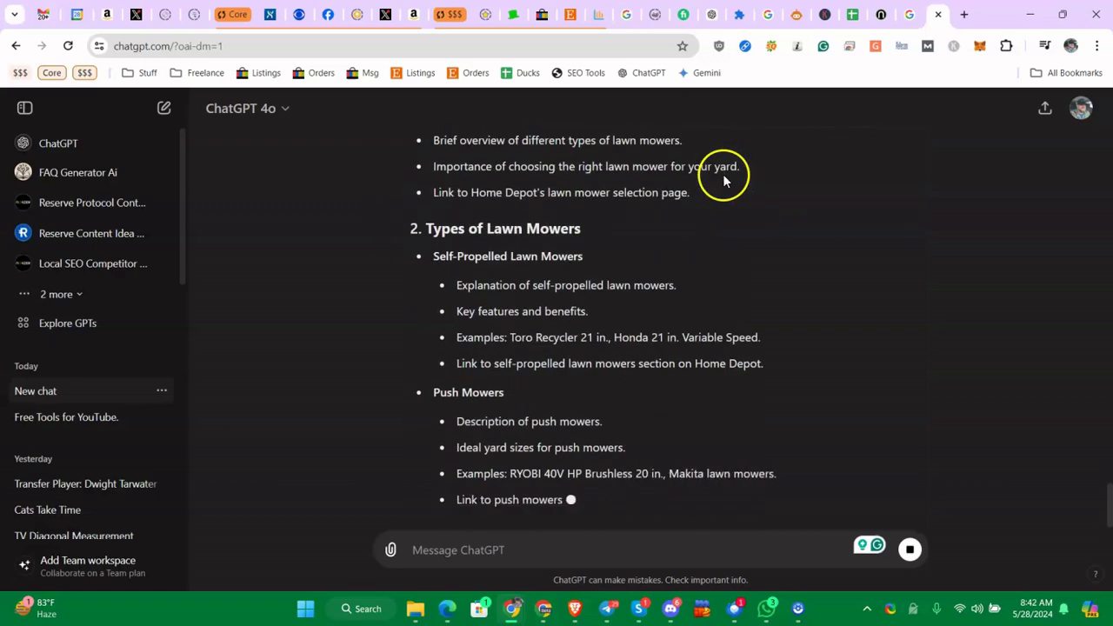
scroll(724, 178, "up", 4)
scroll(723, 173, "down", 2)
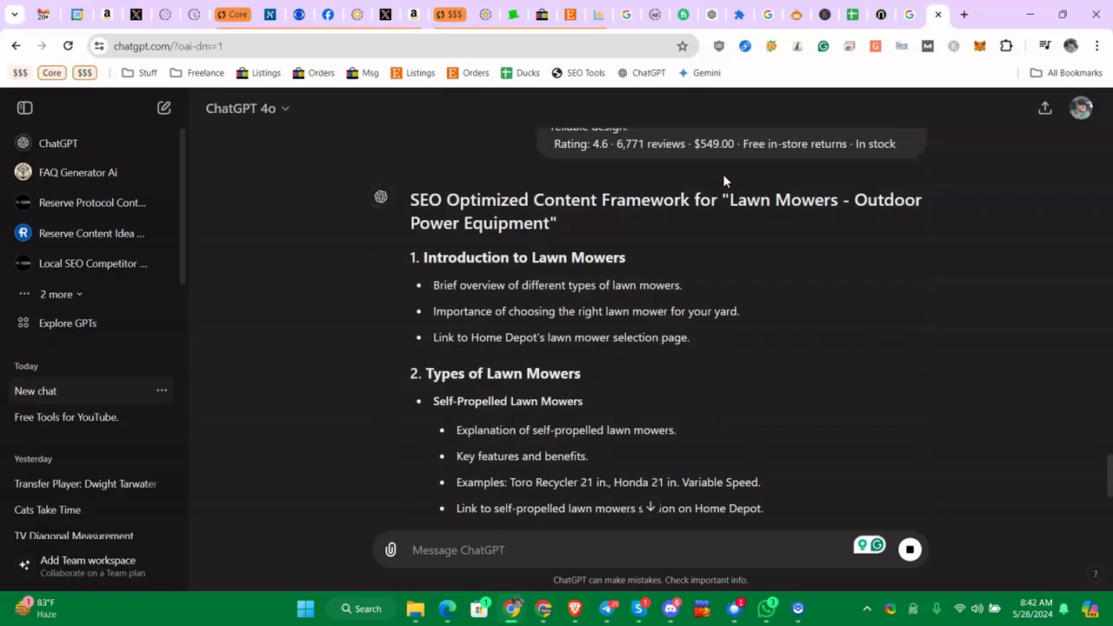
scroll(722, 180, "down", 2)
scroll(567, 242, "up", 4)
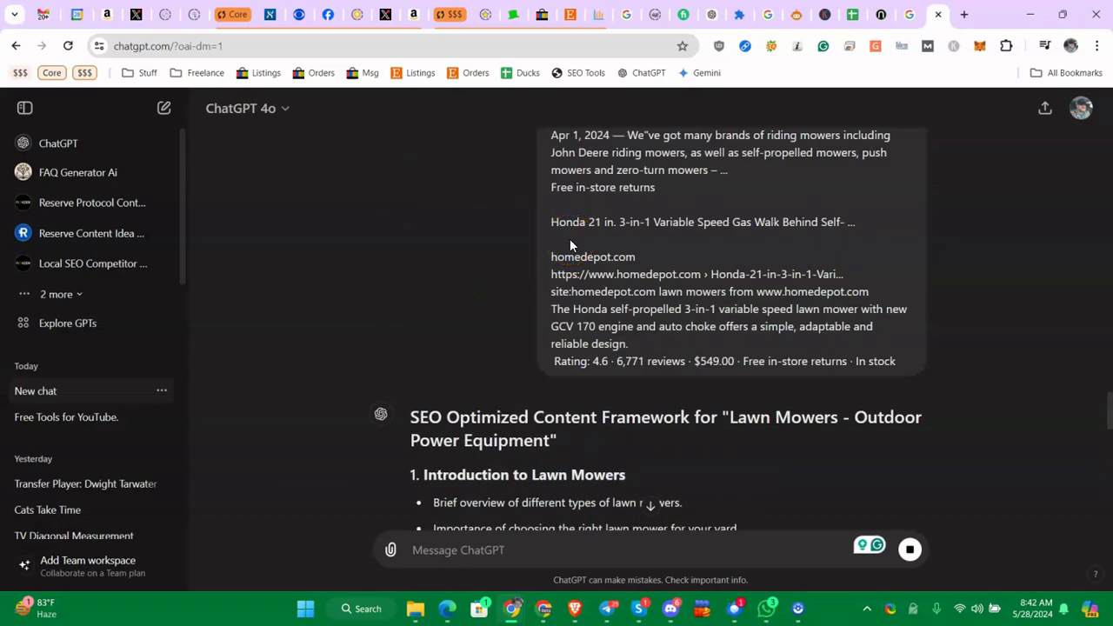
scroll(634, 300, "down", 2)
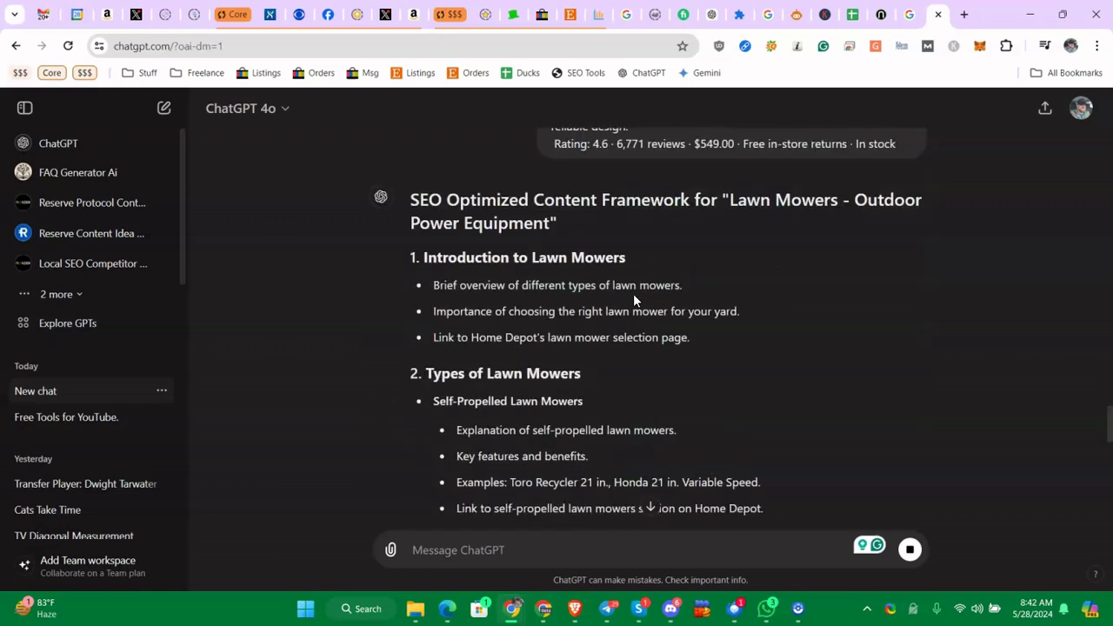
scroll(633, 300, "down", 1)
scroll(487, 259, "up", 2)
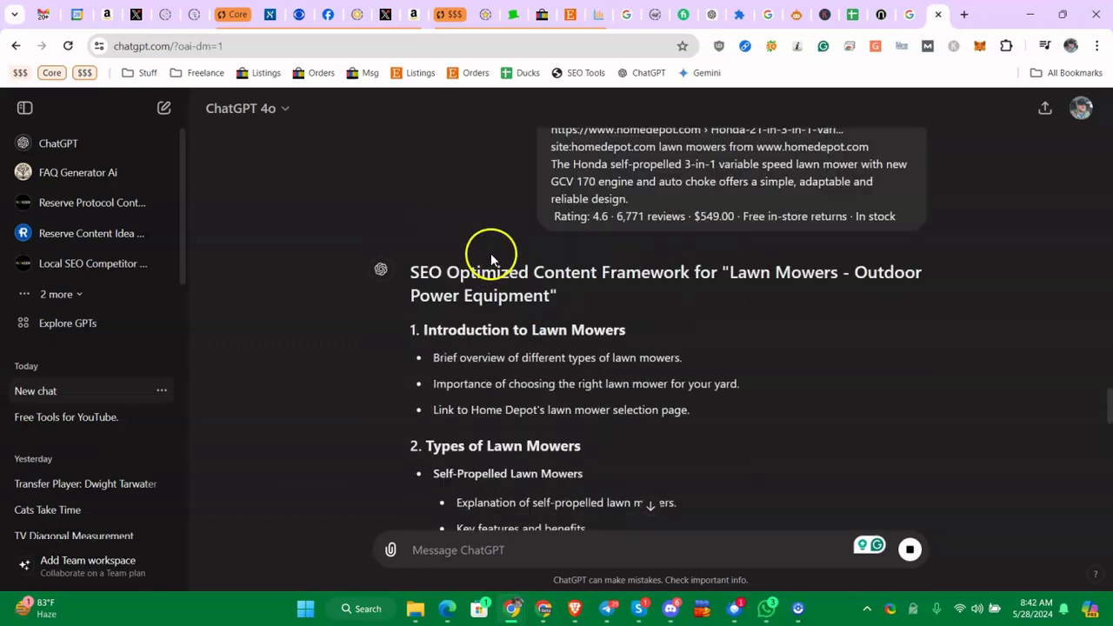
scroll(452, 257, "down", 2)
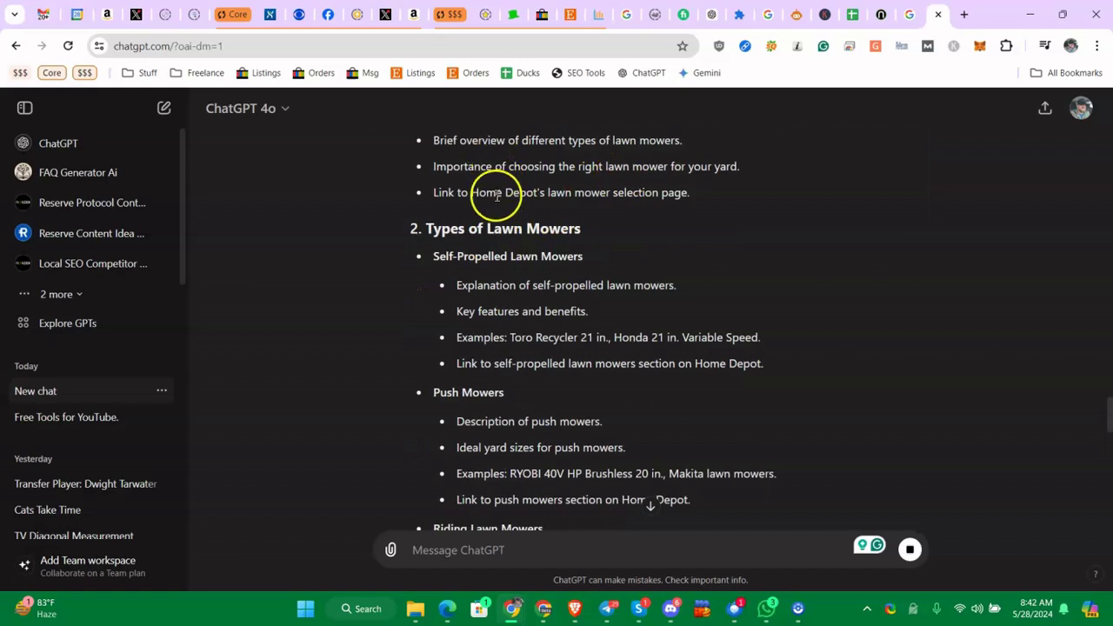
scroll(495, 189, "up", 2)
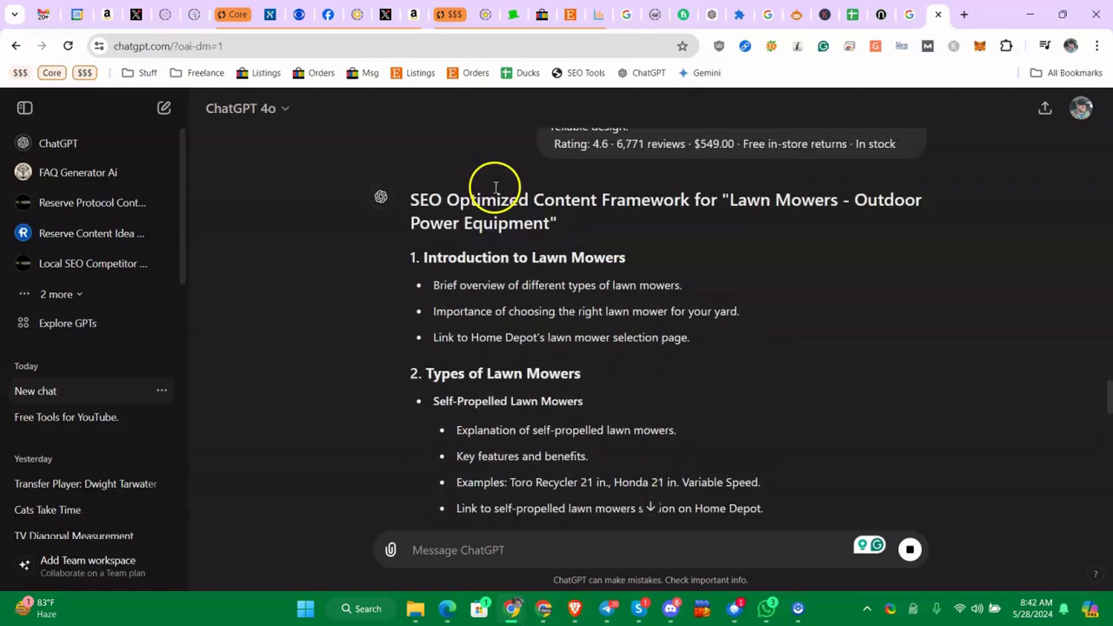
scroll(495, 189, "down", 4)
scroll(489, 173, "down", 4)
left_click_drag(440, 227, 548, 232)
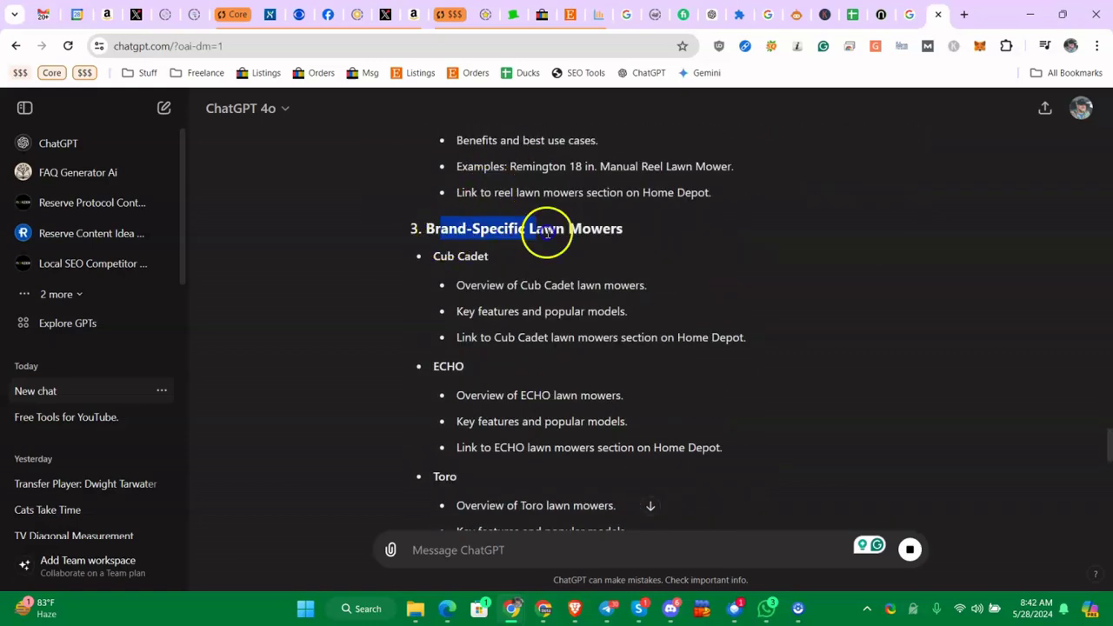
scroll(443, 316, "down", 2)
double_click(444, 259)
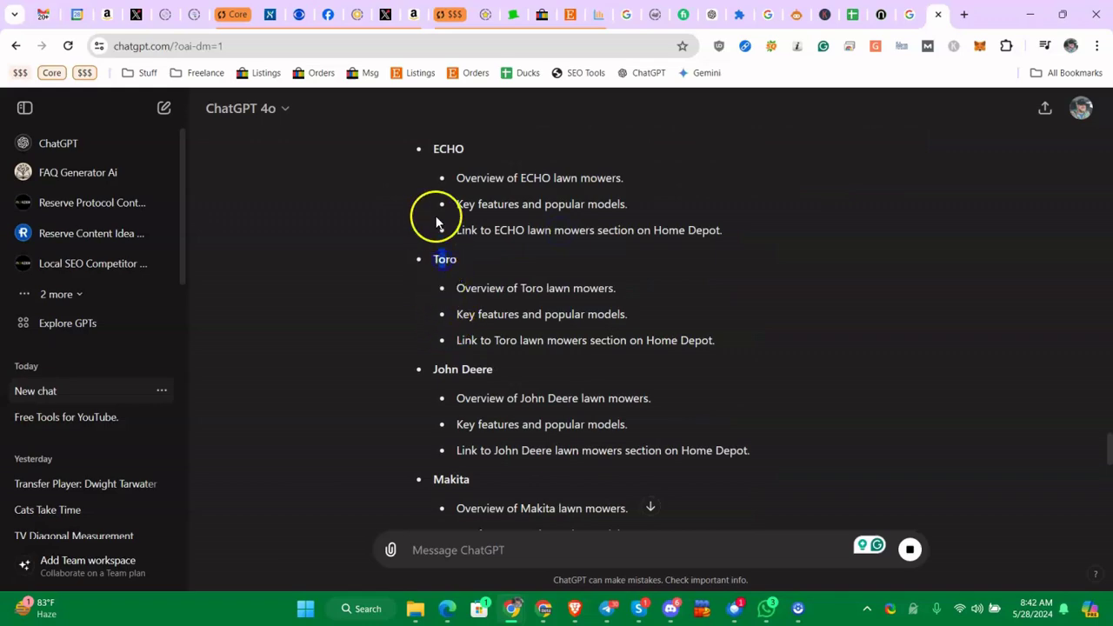
scroll(442, 205, "up", 1)
scroll(447, 189, "up", 3)
scroll(461, 184, "down", 2)
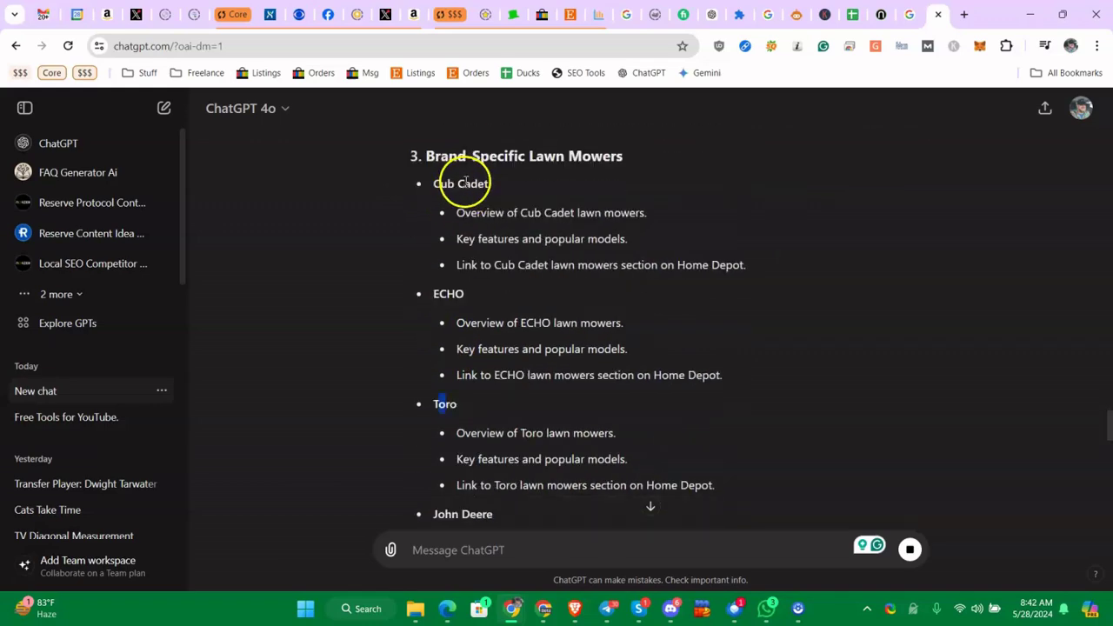
scroll(465, 182, "up", 2)
scroll(465, 185, "up", 2)
scroll(464, 185, "up", 1)
scroll(463, 185, "up", 1)
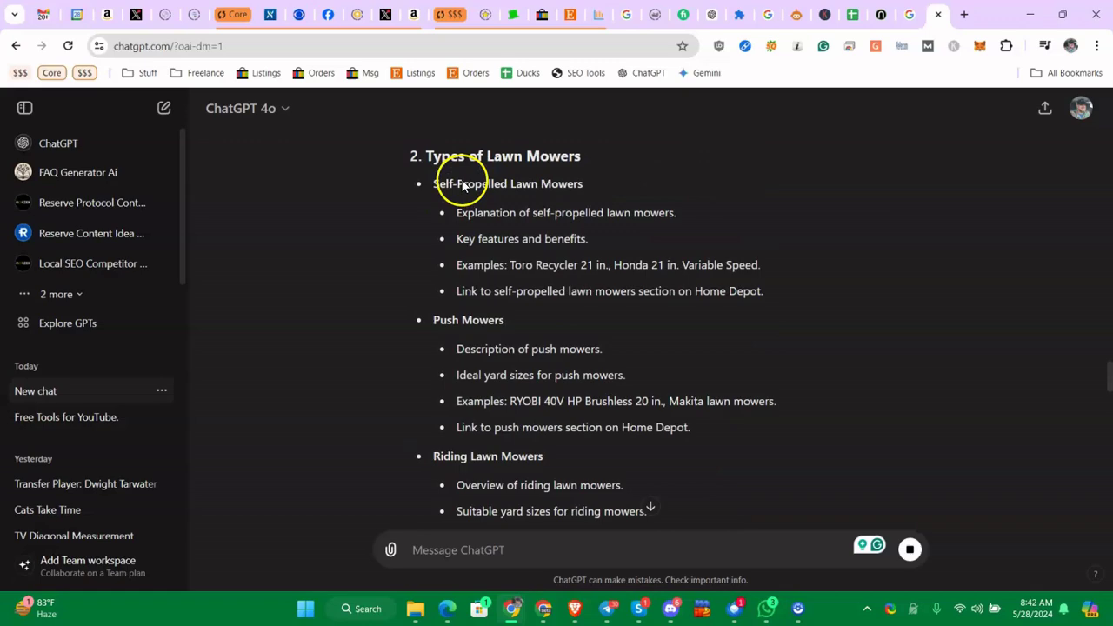
scroll(465, 190, "down", 8)
scroll(472, 196, "down", 2)
scroll(461, 222, "down", 3)
scroll(457, 249, "down", 2)
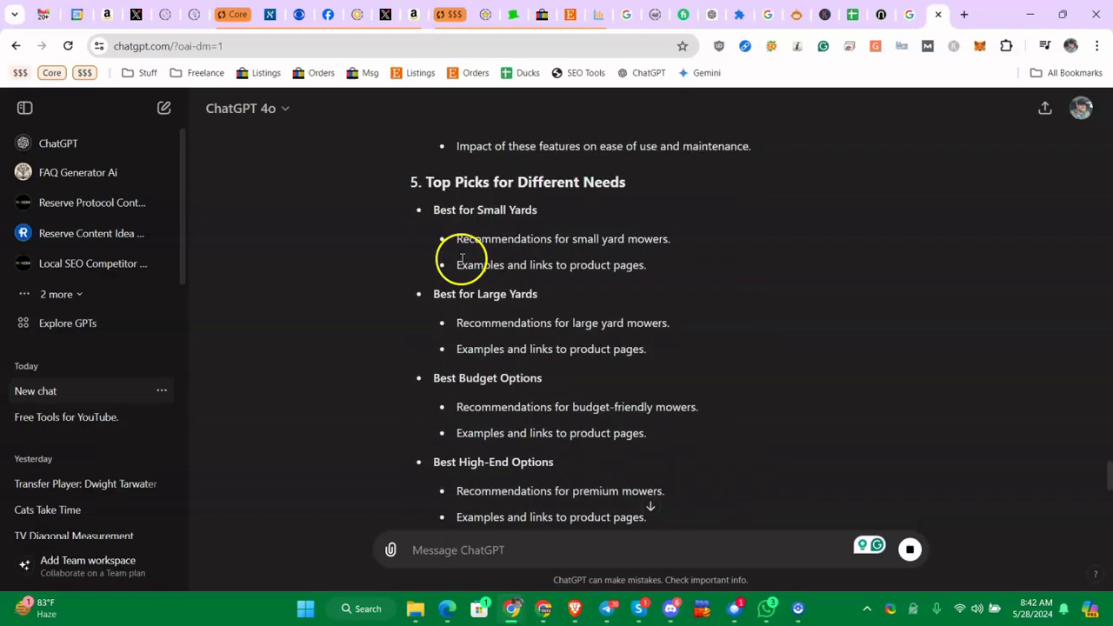
scroll(505, 200, "down", 2)
scroll(508, 209, "down", 1)
scroll(487, 217, "up", 3)
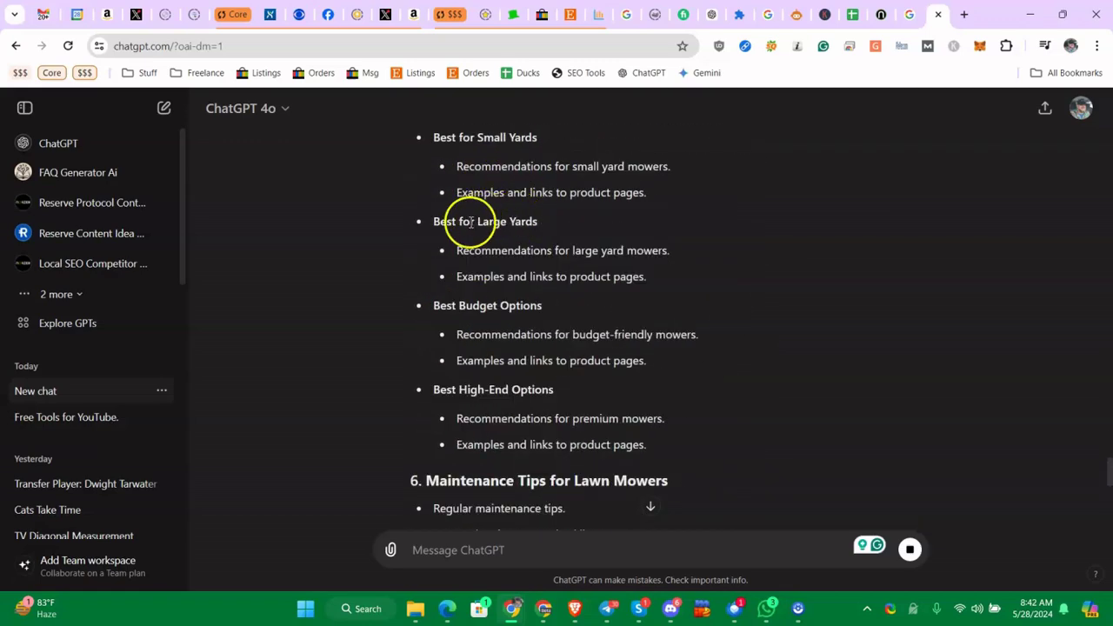
scroll(470, 223, "down", 4)
scroll(460, 199, "down", 3)
scroll(455, 223, "down", 1)
scroll(455, 218, "down", 1)
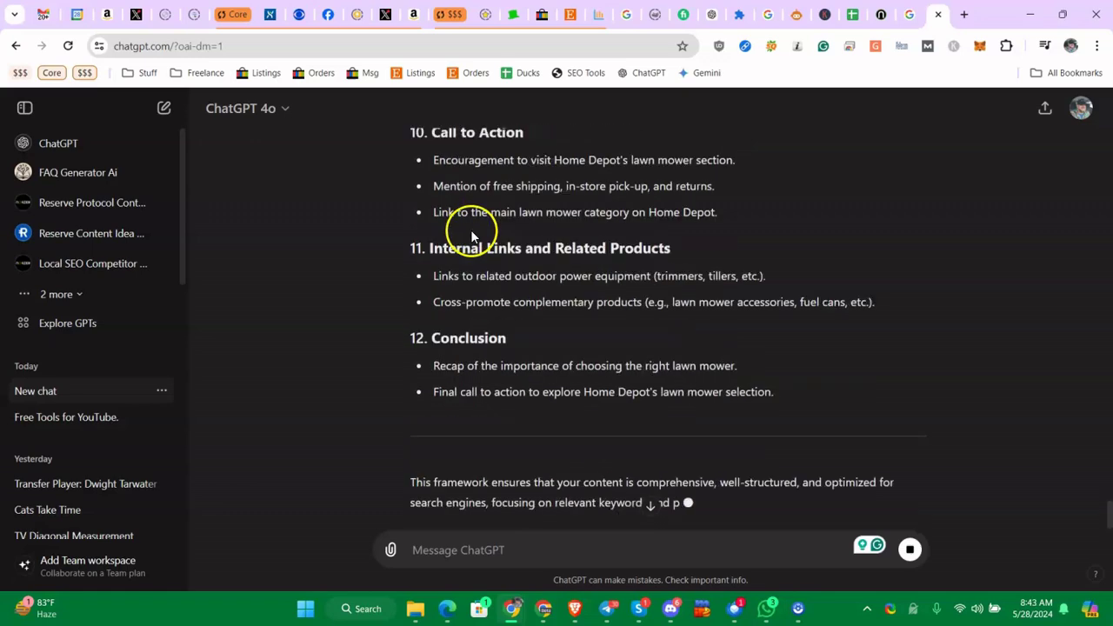
scroll(471, 229, "down", 1)
scroll(465, 296, "up", 5)
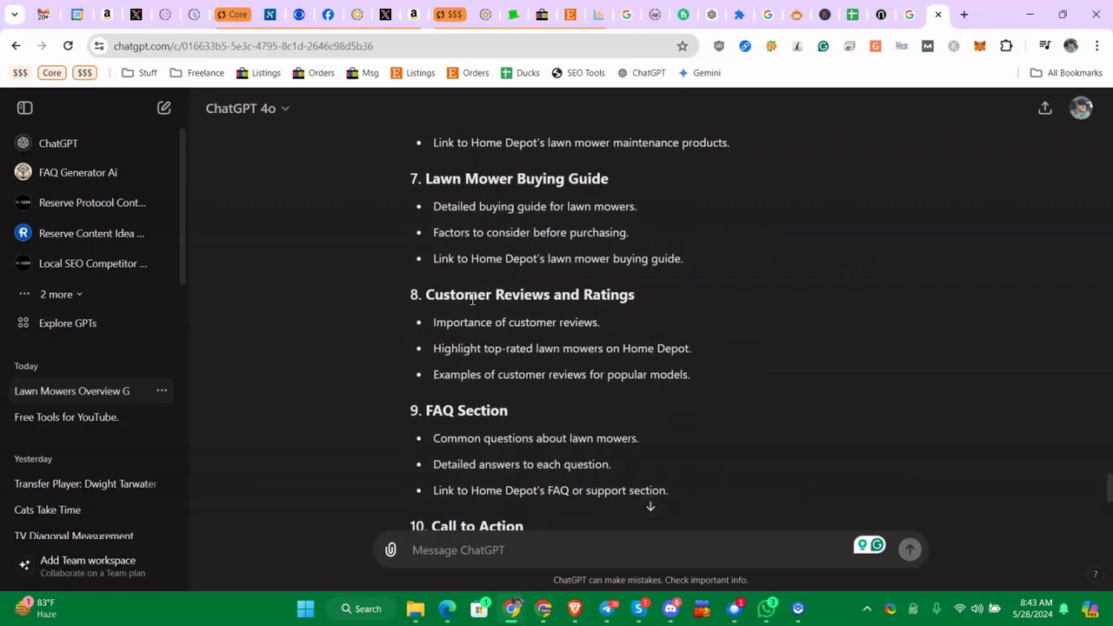
scroll(483, 261, "up", 5)
scroll(490, 287, "up", 5)
scroll(489, 291, "up", 5)
scroll(495, 290, "up", 5)
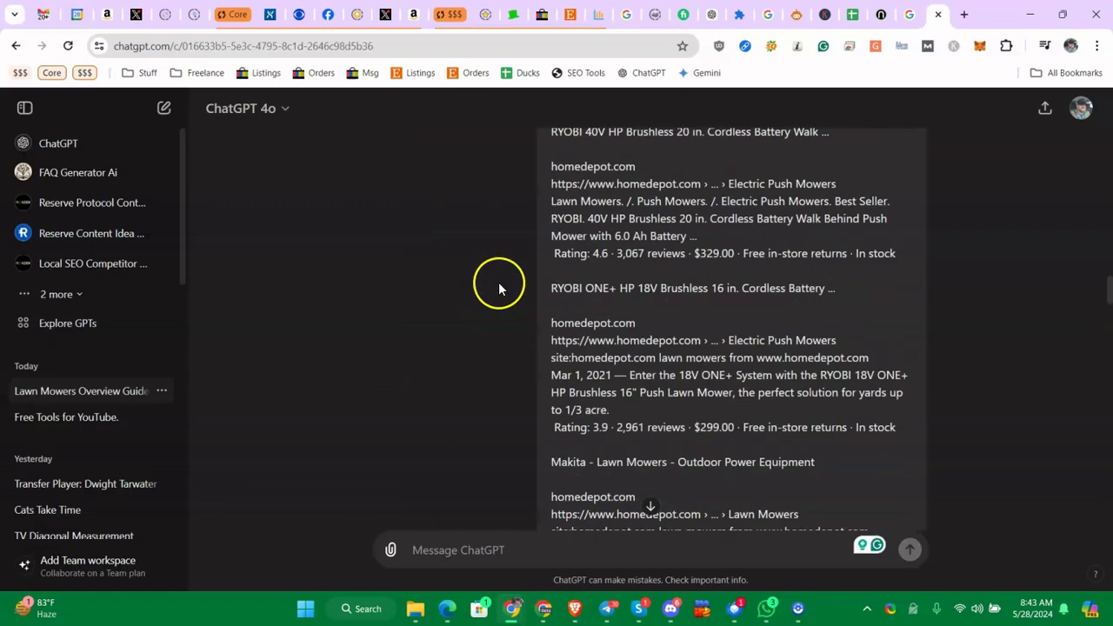
scroll(499, 288, "up", 3)
scroll(598, 244, "down", 3)
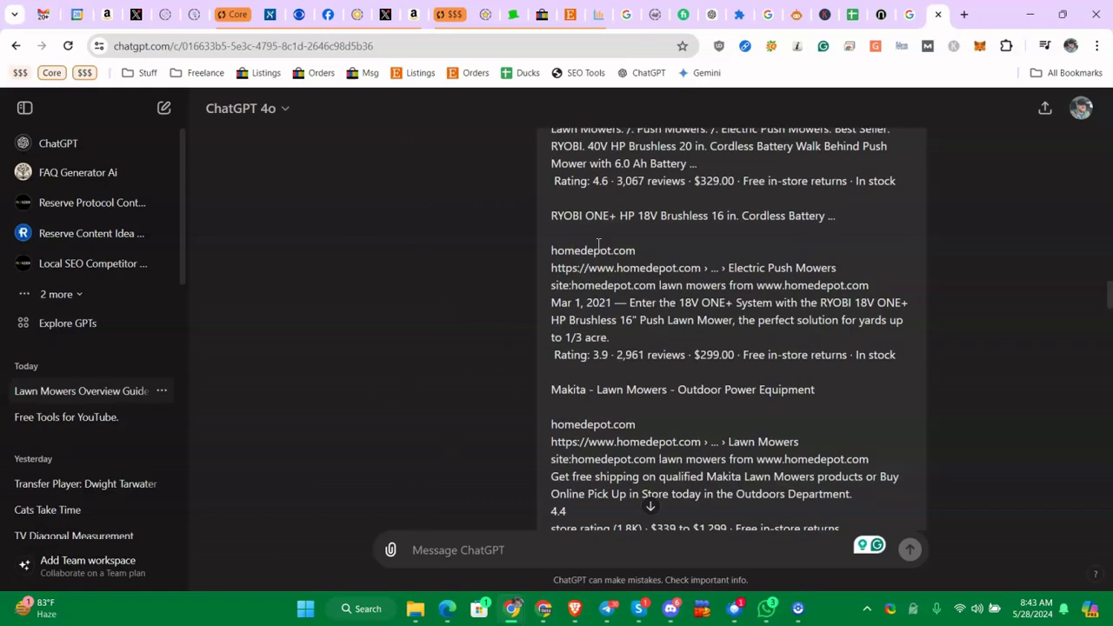
scroll(597, 261, "down", 4)
scroll(608, 348, "down", 10)
scroll(565, 391, "down", 8)
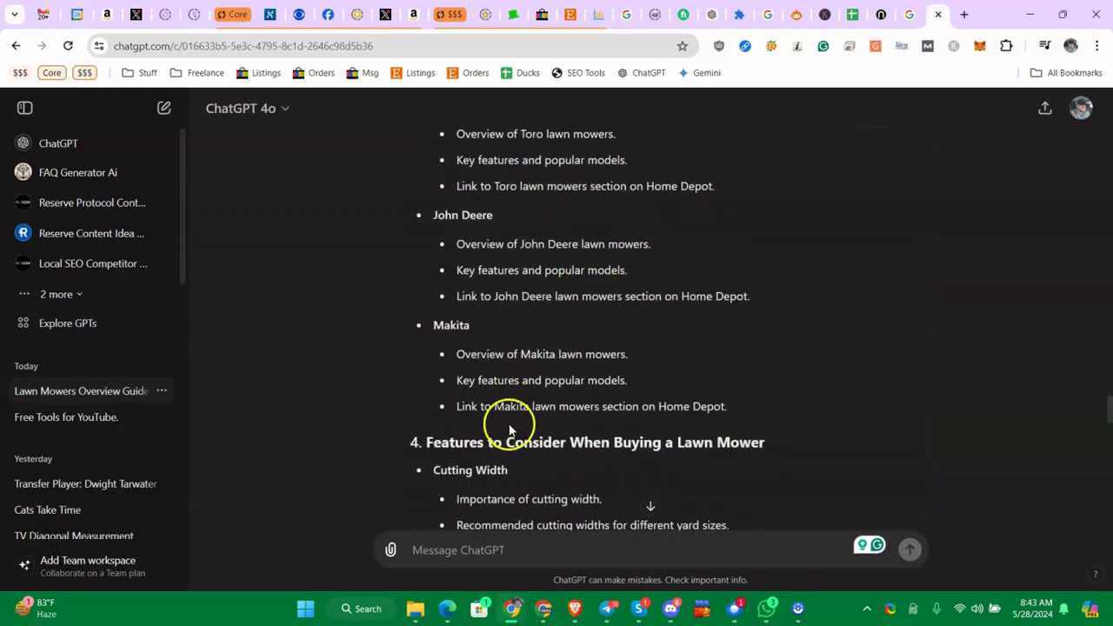
scroll(509, 435, "up", 8)
scroll(577, 451, "up", 10)
scroll(570, 417, "up", 3)
scroll(570, 408, "up", 3)
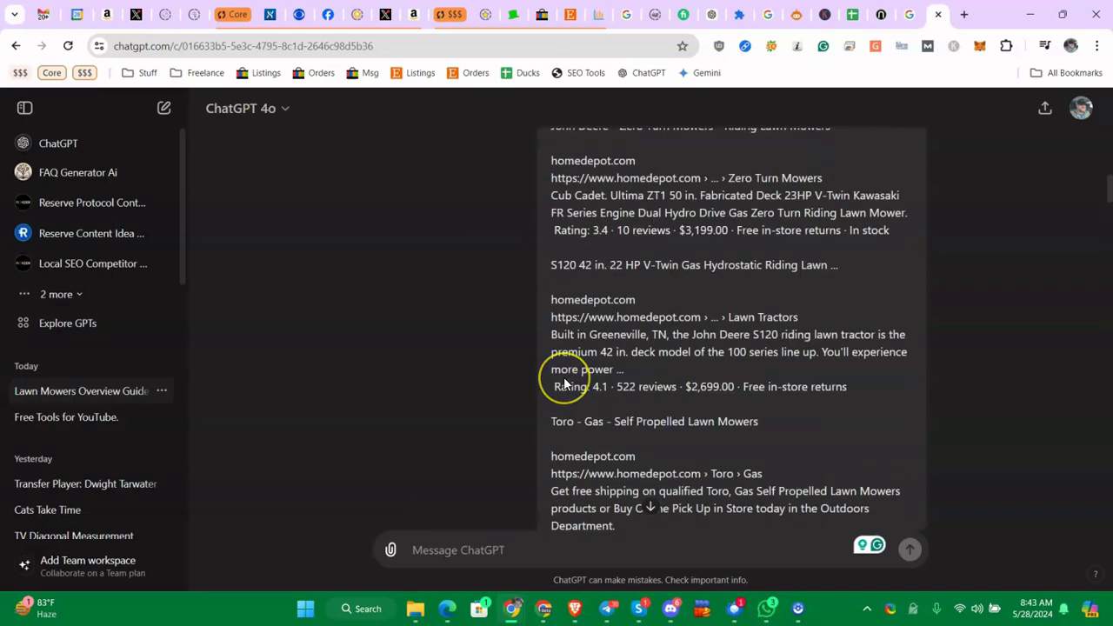
scroll(565, 391, "up", 3)
scroll(563, 382, "down", 3)
scroll(563, 383, "down", 3)
scroll(563, 383, "down", 3)
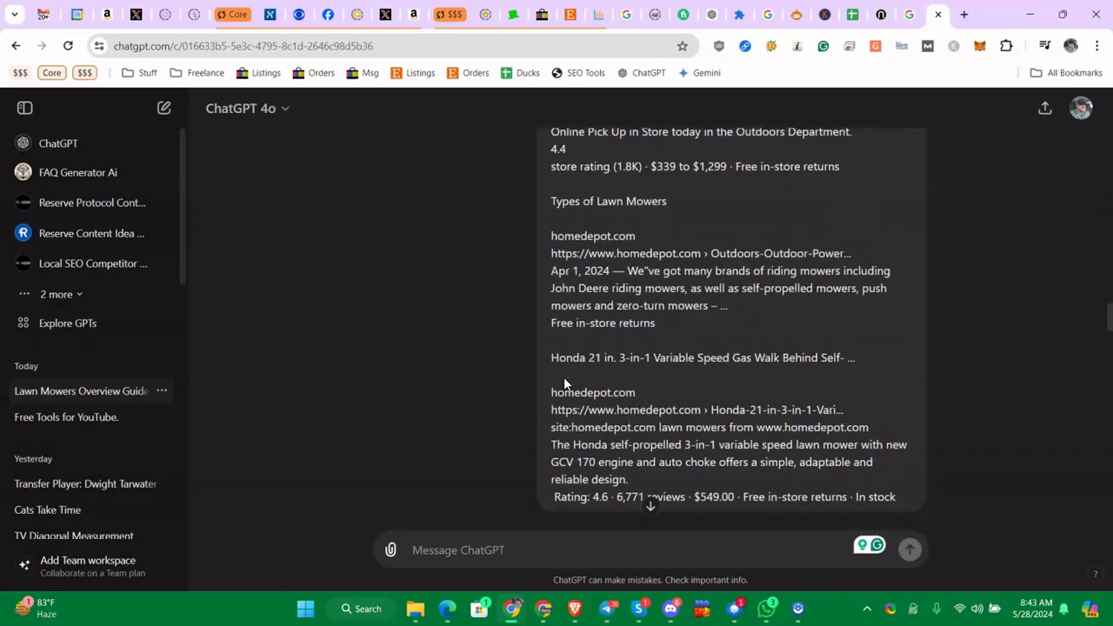
scroll(564, 382, "down", 8)
scroll(563, 383, "down", 6)
scroll(563, 383, "down", 8)
scroll(563, 382, "down", 2)
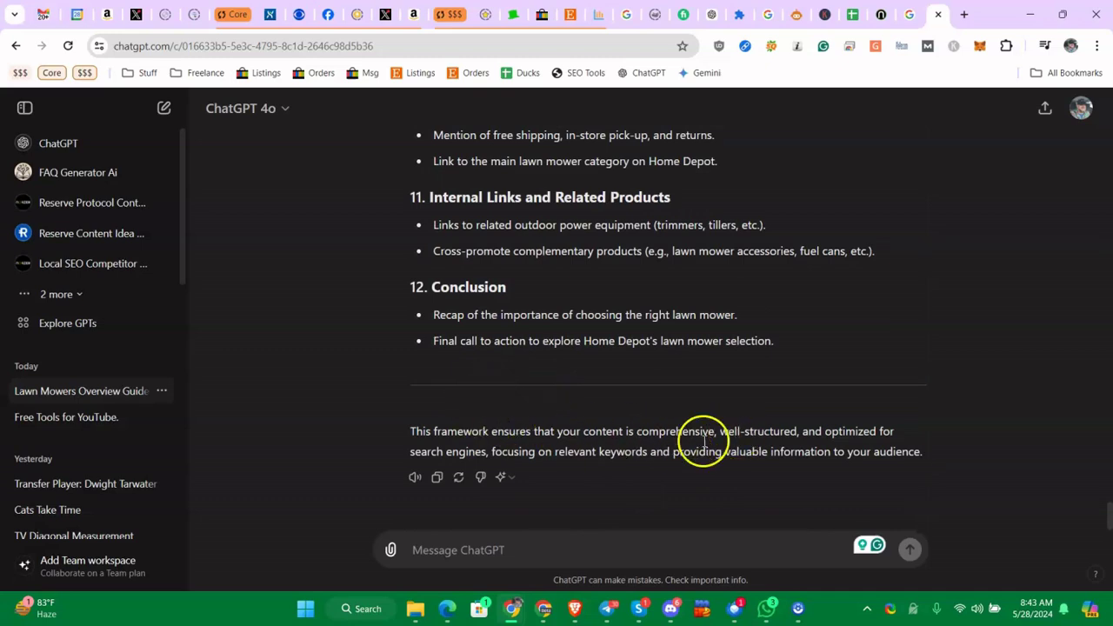
Send ChatGPT 'ok thanks. build my landing page based on this information'.
left_click(515, 552)
type("ok")
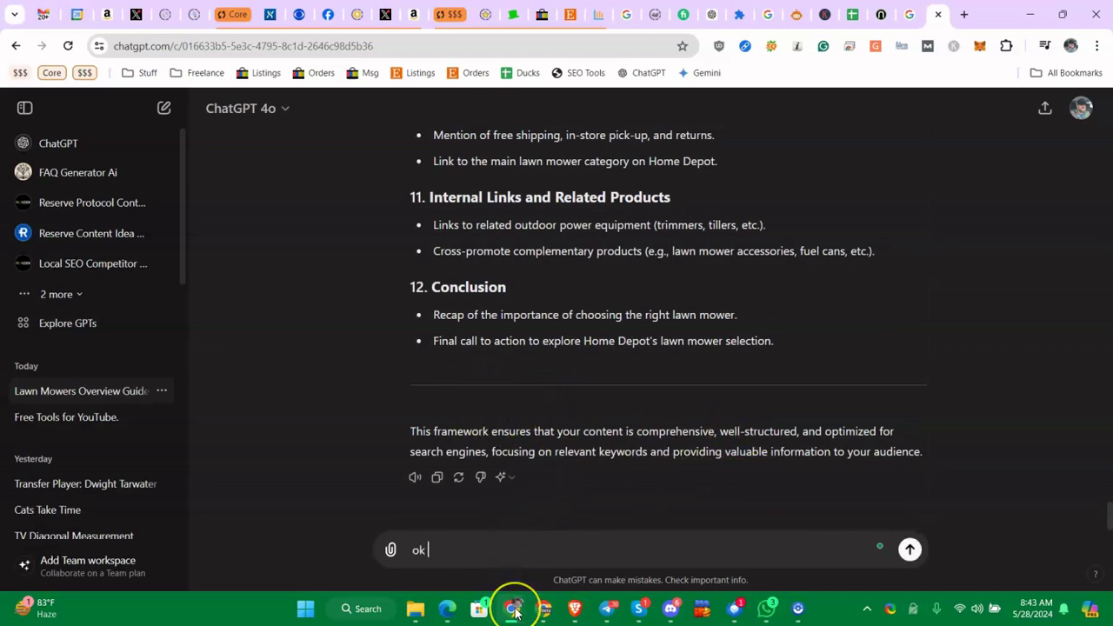
type(" thanks.")
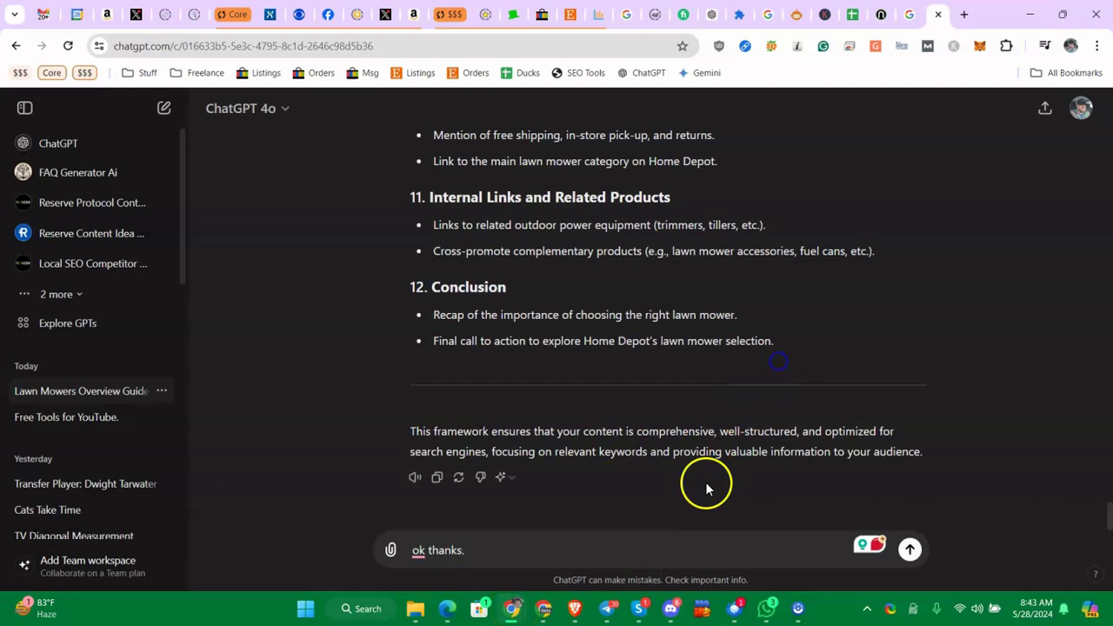
type(" b")
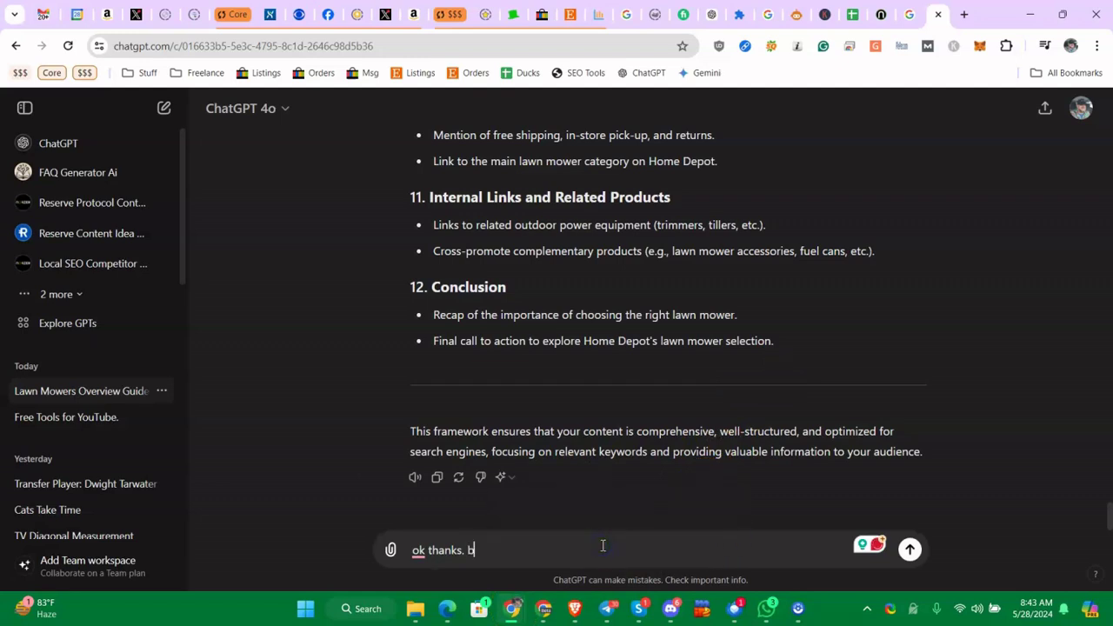
type("uild m")
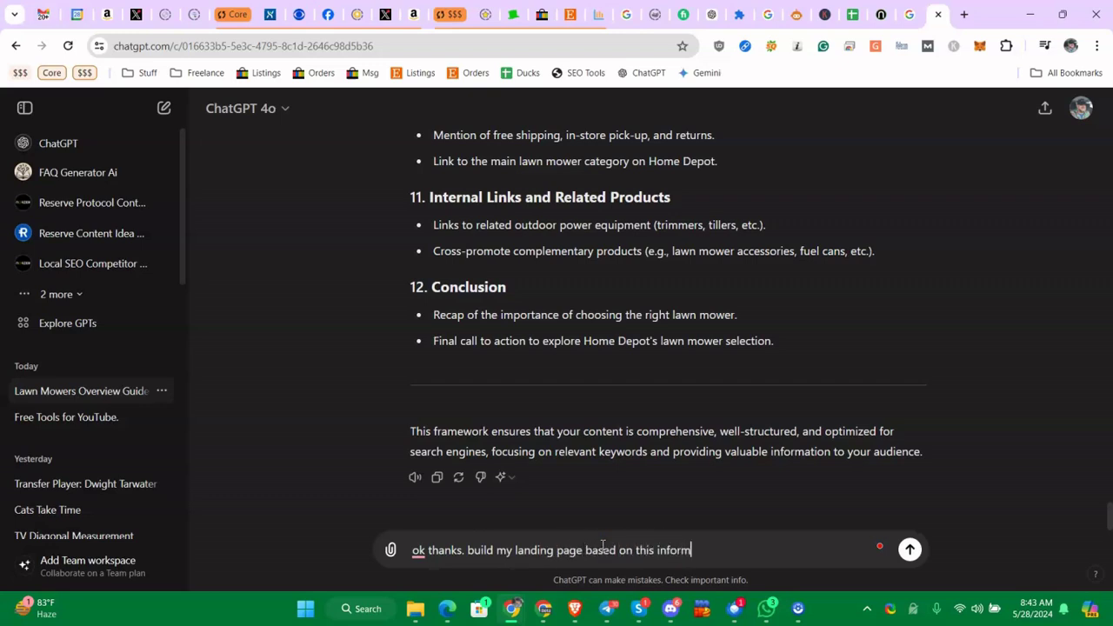
key("Return")
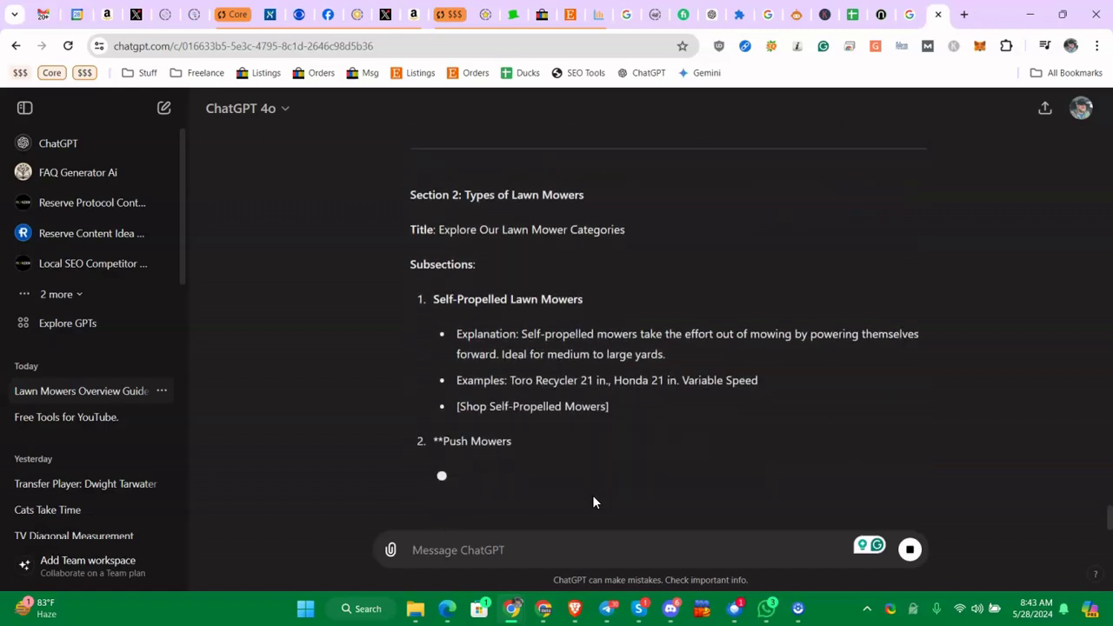
scroll(556, 265, "up", 1)
scroll(522, 261, "up", 2)
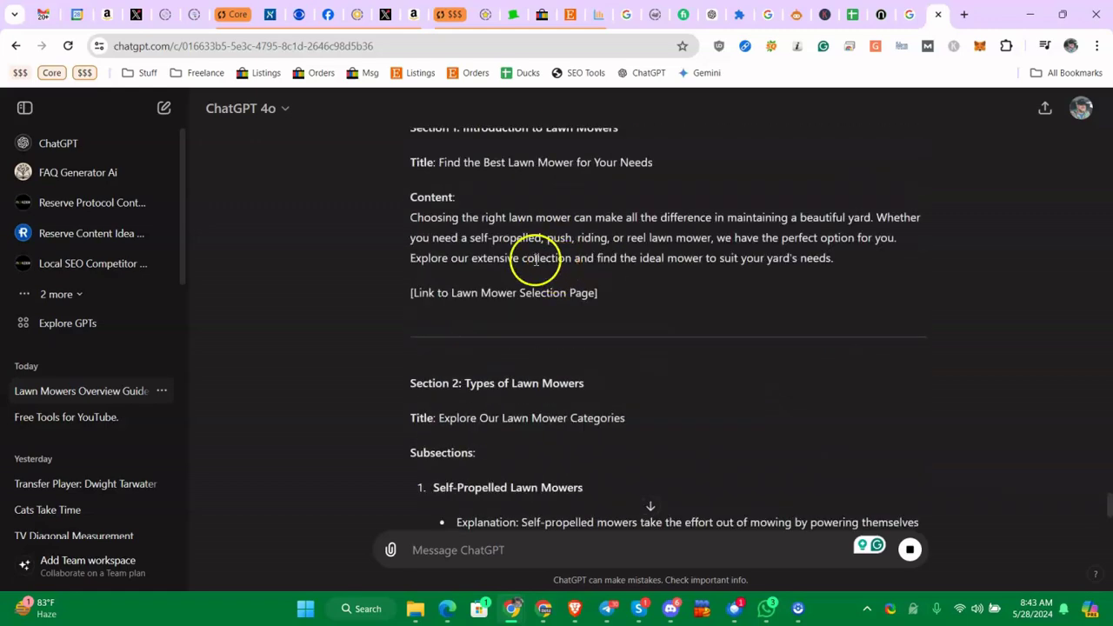
scroll(492, 235, "down", 3)
scroll(489, 296, "down", 3)
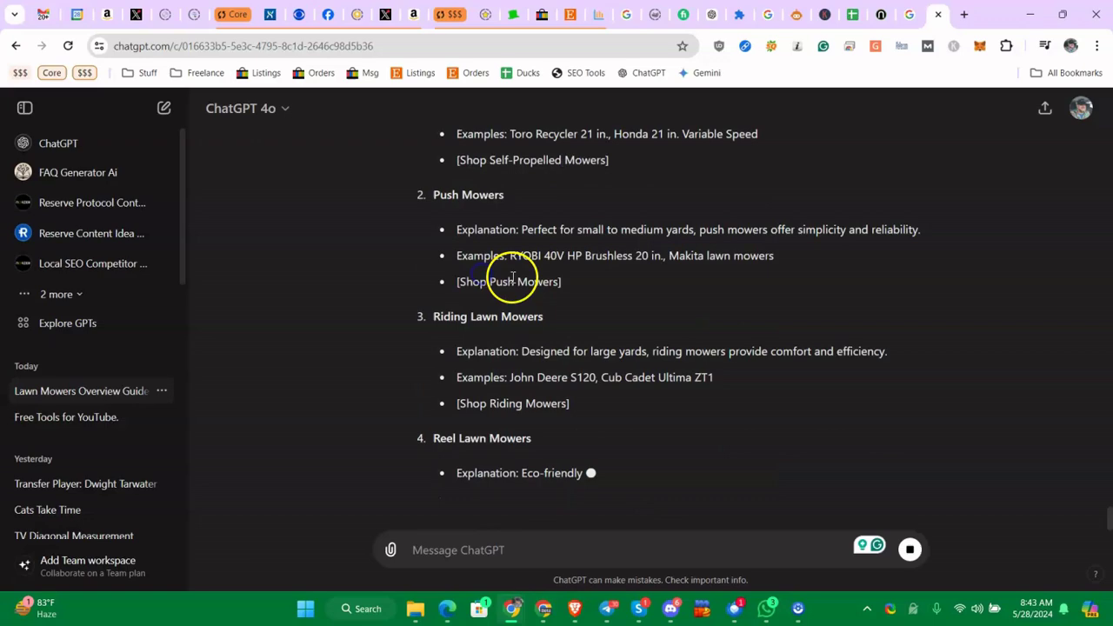
left_click_drag(556, 325, 686, 327)
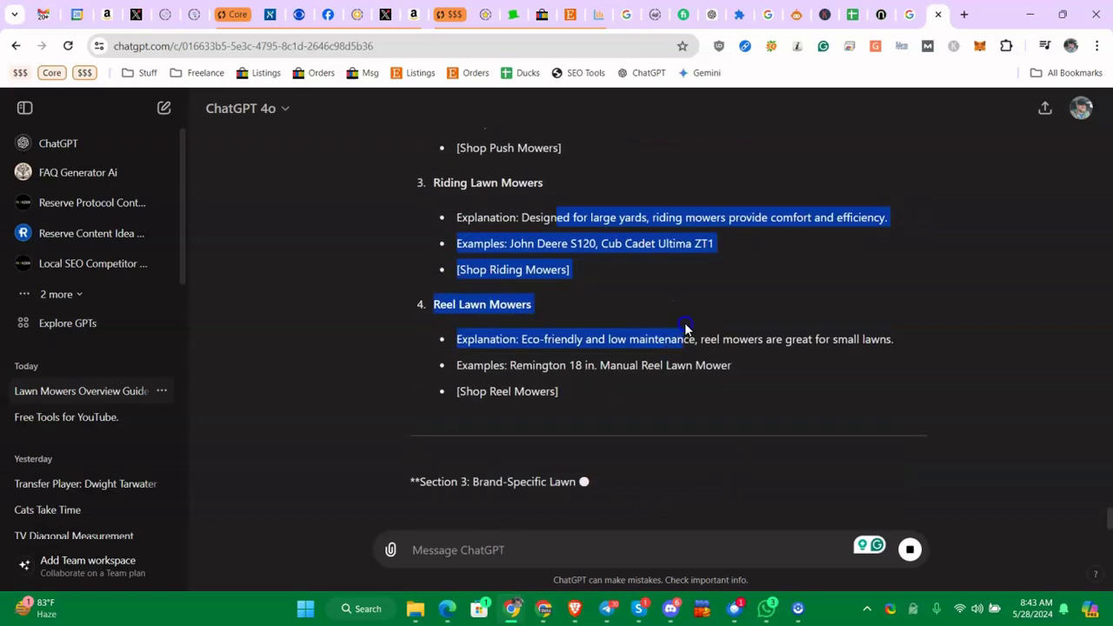
scroll(528, 342, "up", 5)
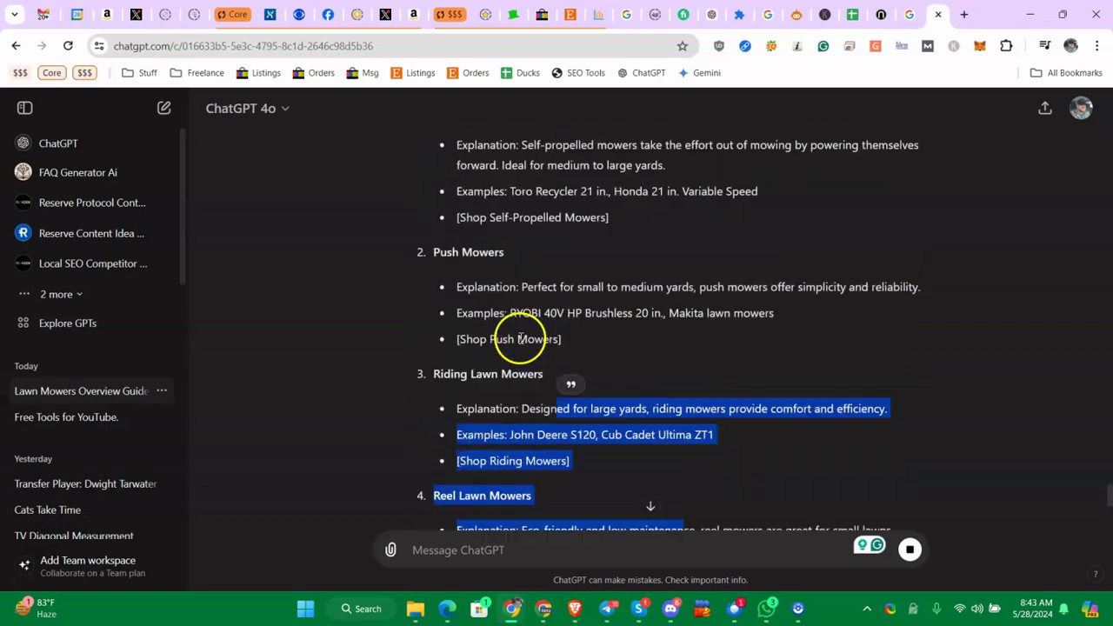
scroll(522, 315, "up", 3)
triple_click(453, 322)
right_click(453, 321)
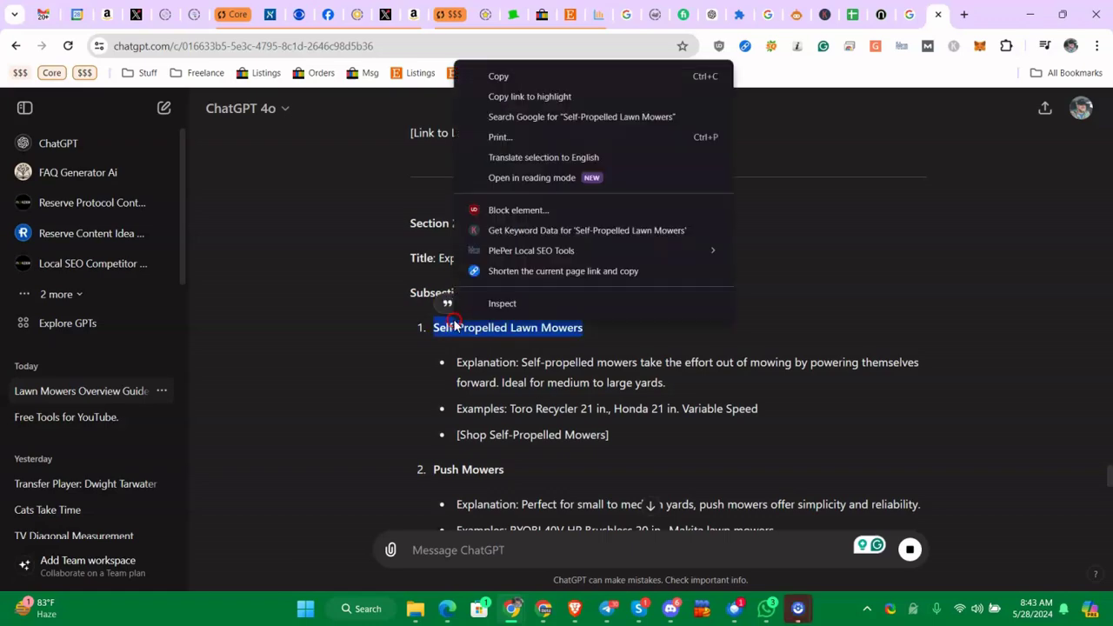
triple_click(491, 328)
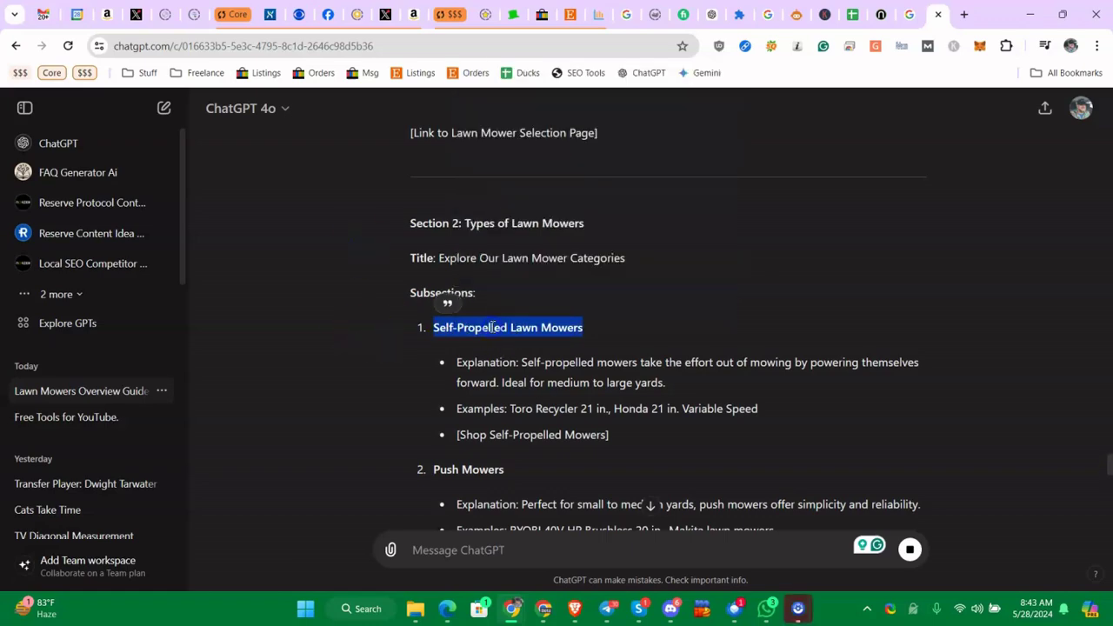
scroll(608, 338, "down", 4)
scroll(607, 338, "down", 5)
scroll(606, 331, "down", 1)
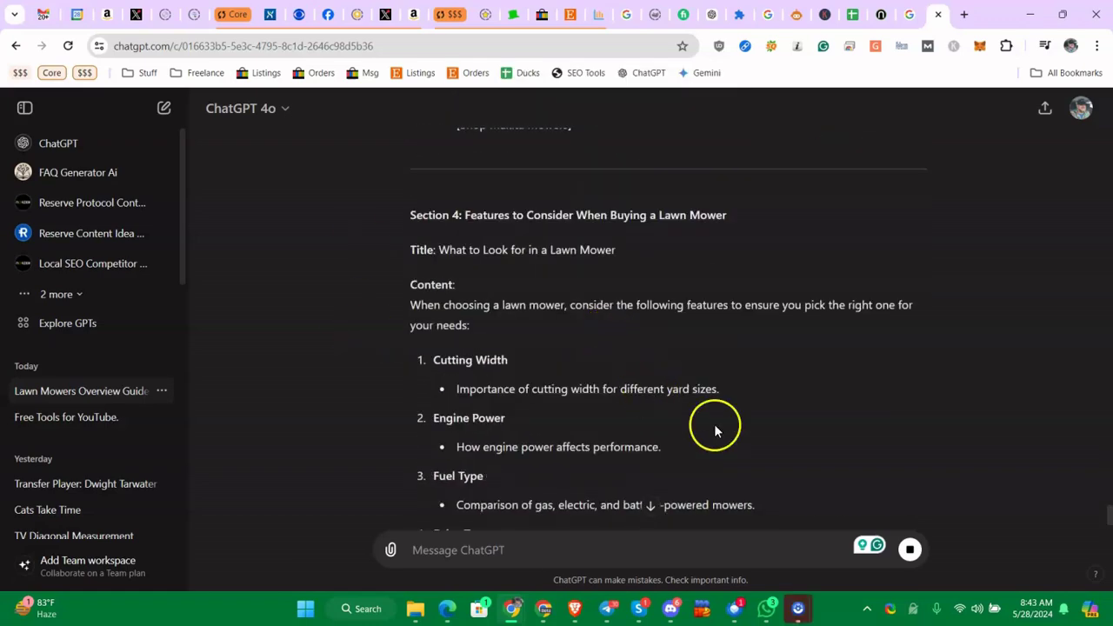
Stop the landing page reply and request 'expand on this section in 2 paragraphs: Self-Propelled Lawn Mowers'.
left_click(913, 556)
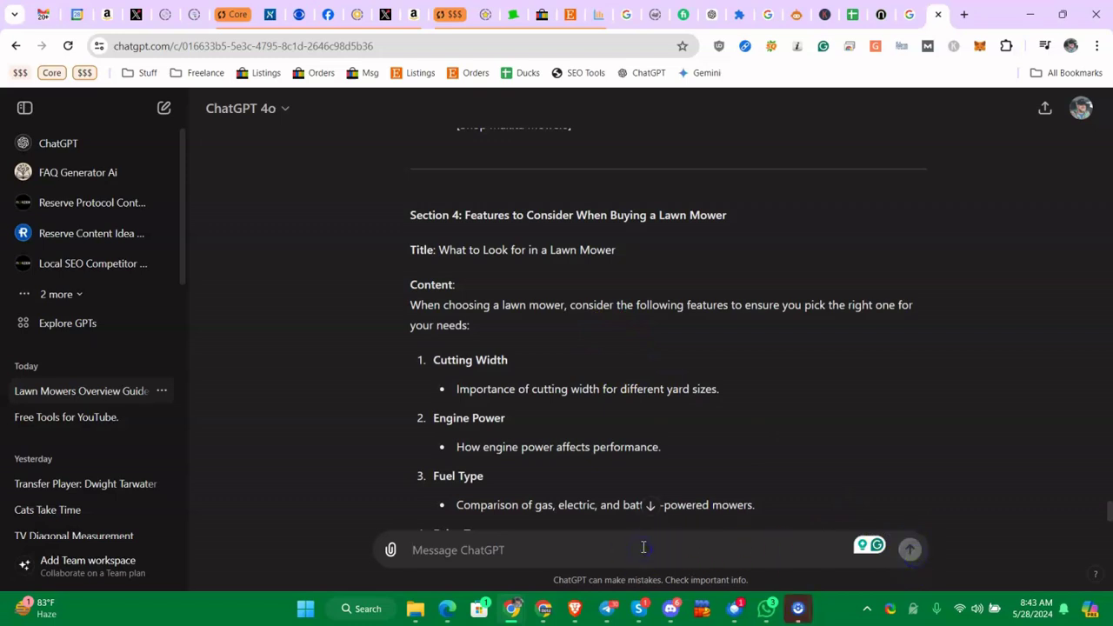
type("expand on this section in 2 paraphra")
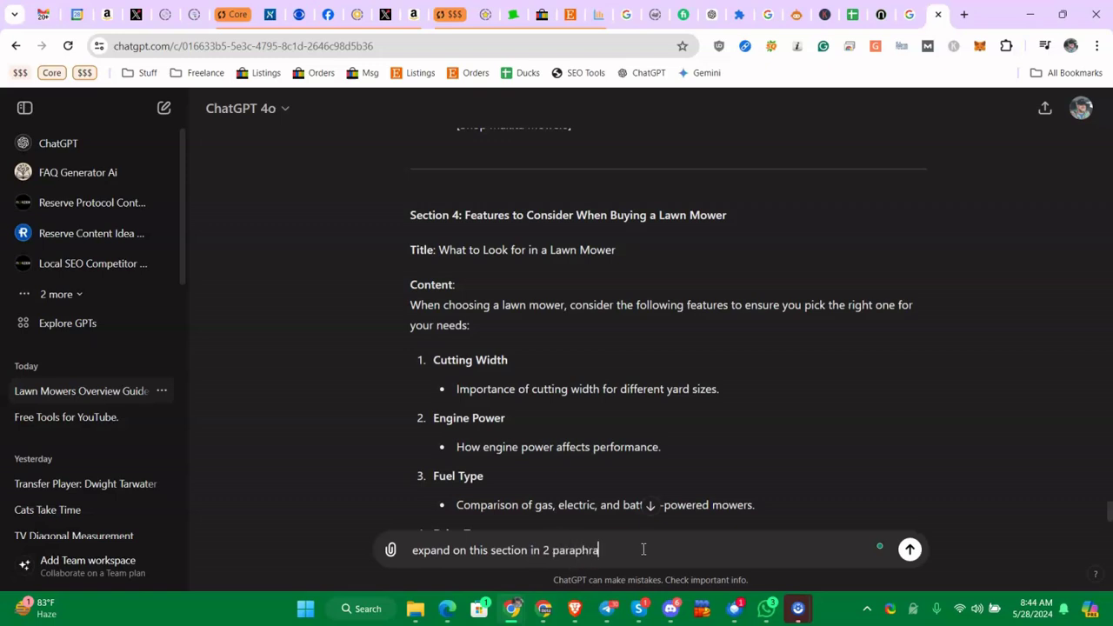
key("BackSpace")
key("BackSpace")
key("BackSpace")
type("graphs")
type(": Self-Propelled Lawn Mowers")
key("Return")
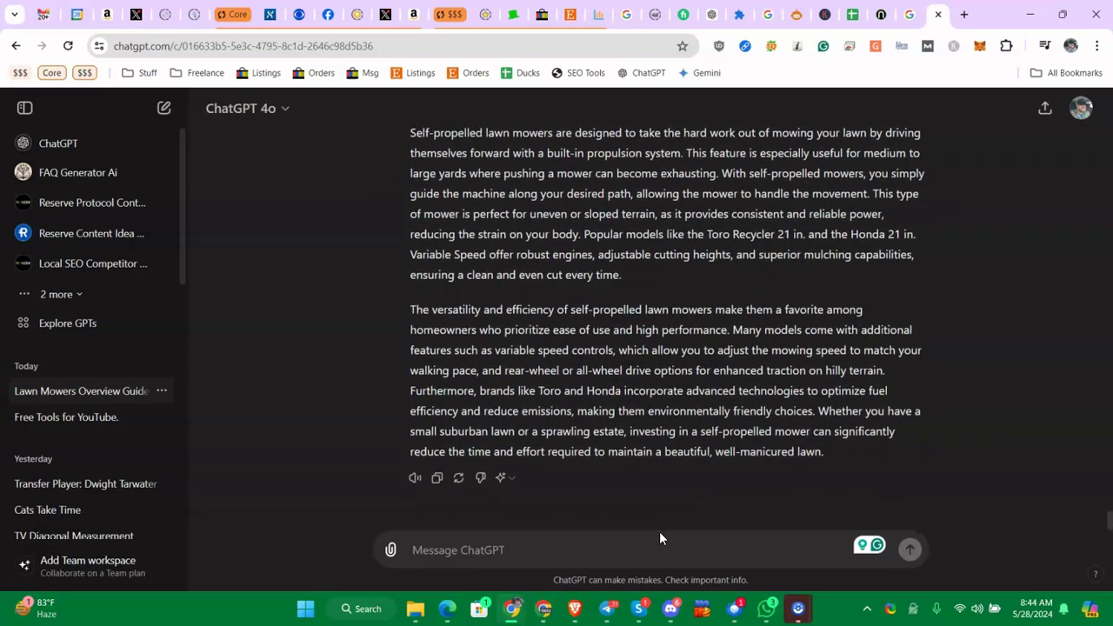
scroll(658, 298, "up", 2)
left_click_drag(419, 293, 583, 298)
scroll(579, 302, "down", 2)
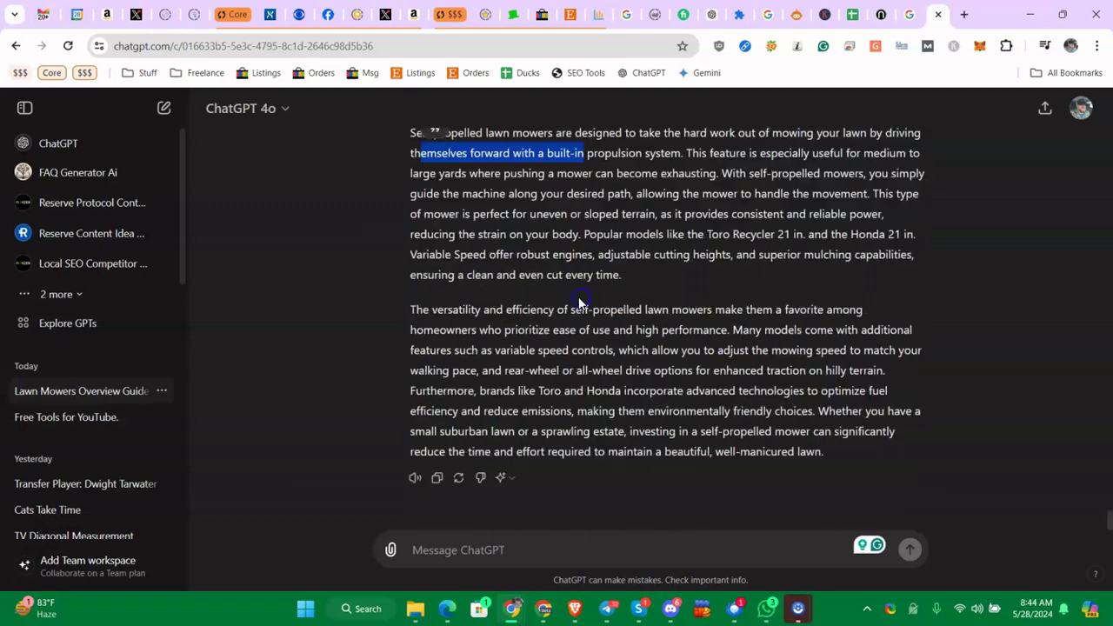